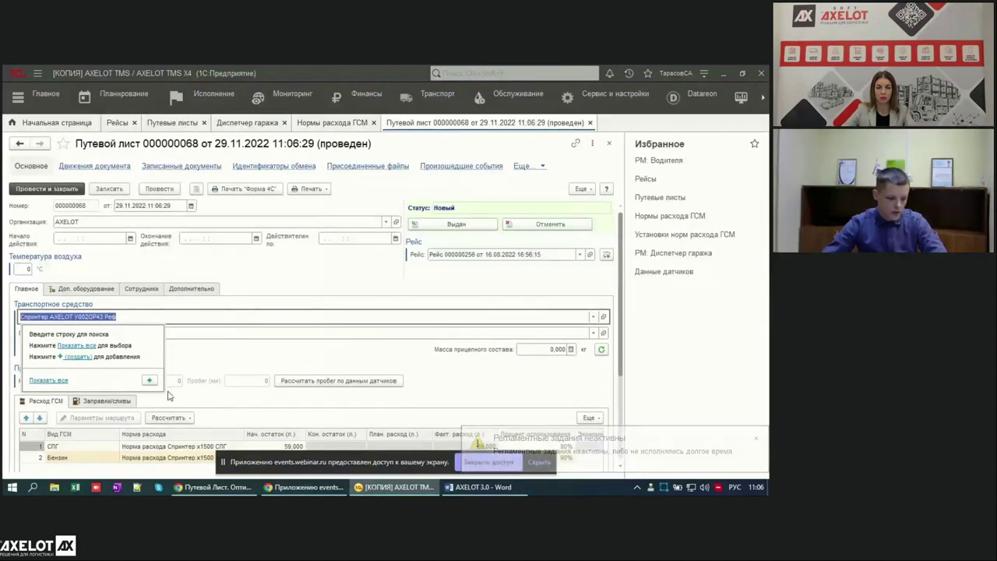
- Review the new waybill's fuel consumption norms, additional equipment with initial engine hours, and assigned employees
{"action": "left_click", "coordinate": [85, 456]}
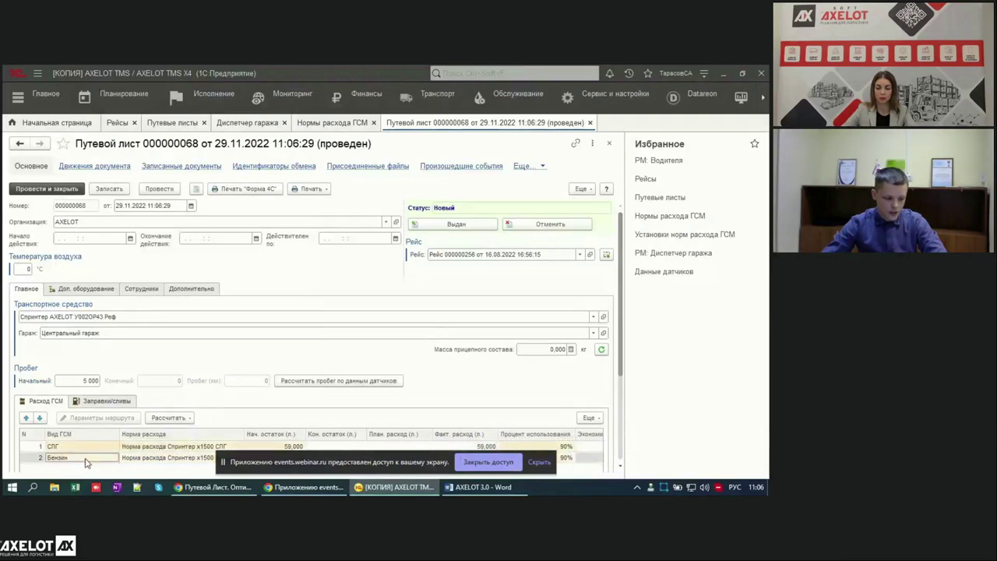
{"action": "left_click", "coordinate": [143, 448]}
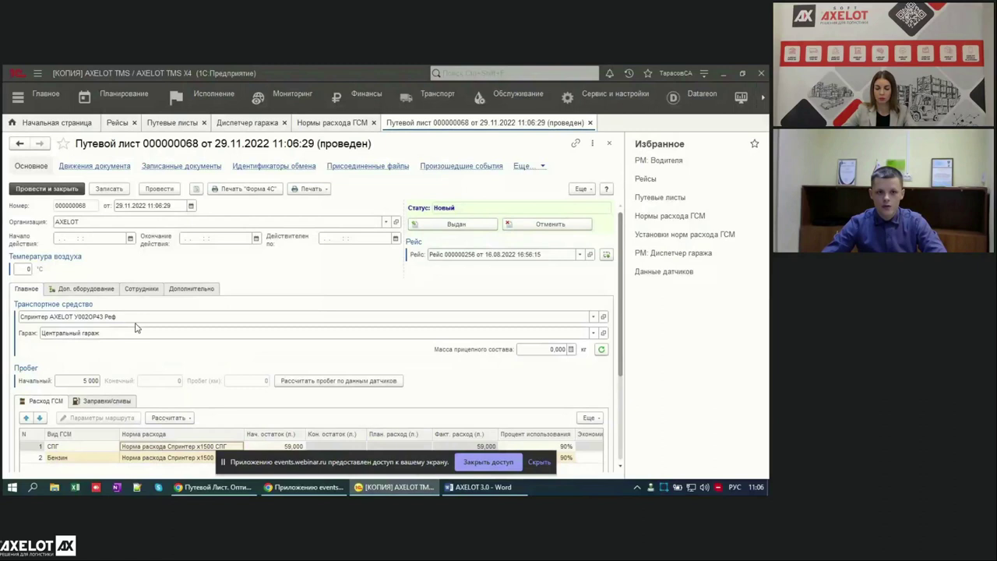
{"action": "left_click", "coordinate": [87, 289]}
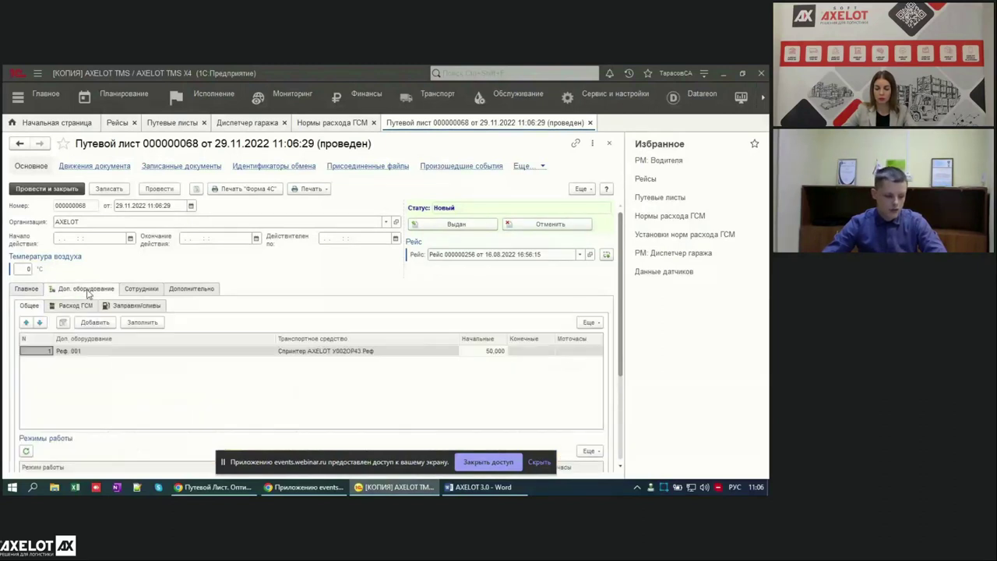
{"action": "left_click", "coordinate": [350, 351]}
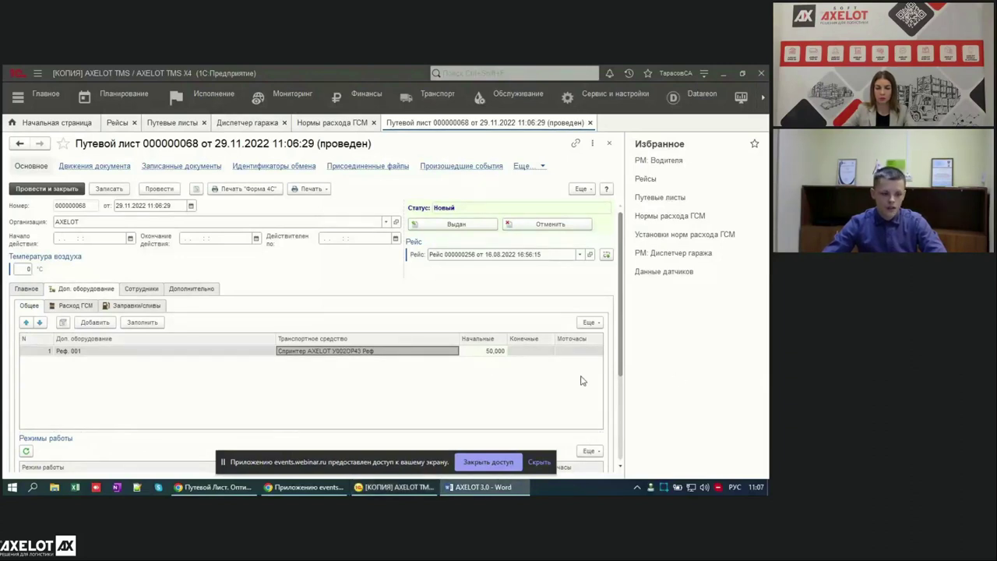
{"action": "left_click", "coordinate": [27, 290]}
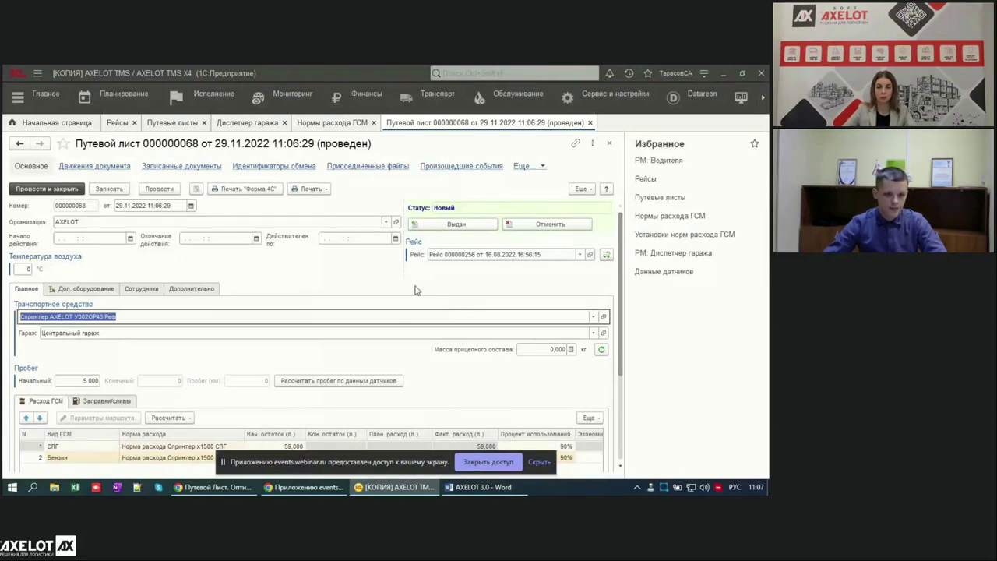
{"action": "left_click", "coordinate": [152, 289]}
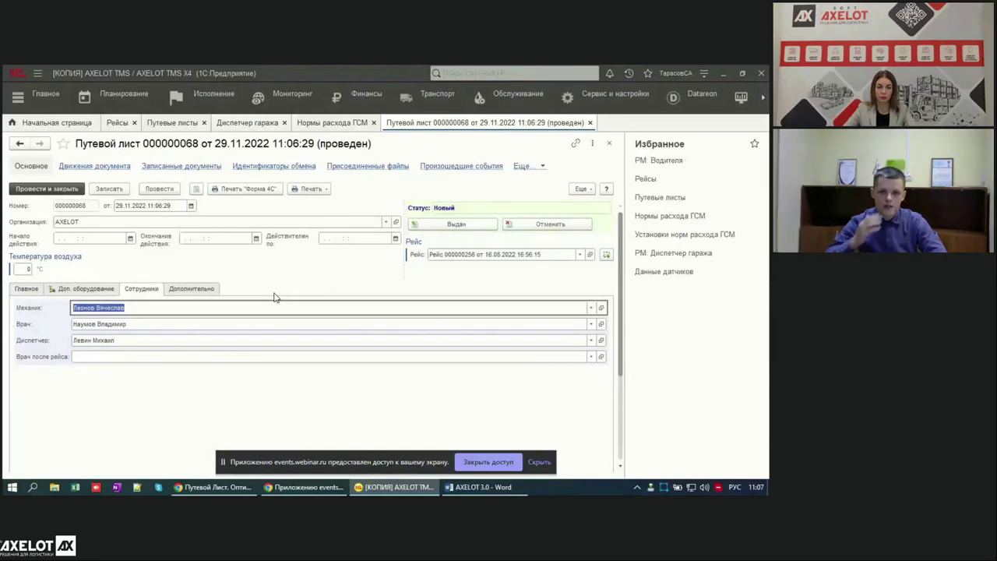
{"action": "left_click", "coordinate": [26, 289]}
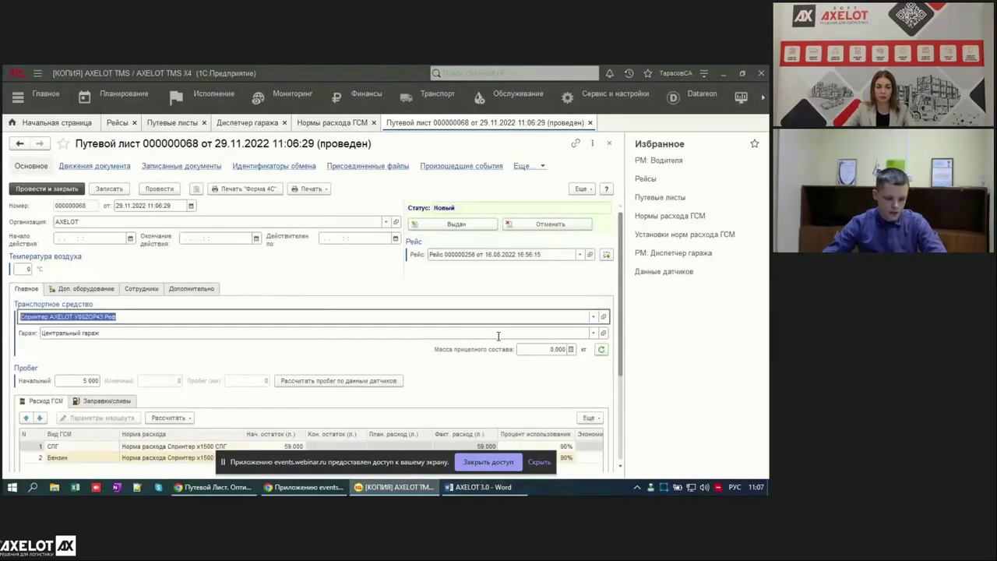
- Generate the waybill's "Форма 4С" print form and examine its vehicle, driver, garage number, work schedule and fuel balance sections
{"action": "left_click", "coordinate": [251, 189]}
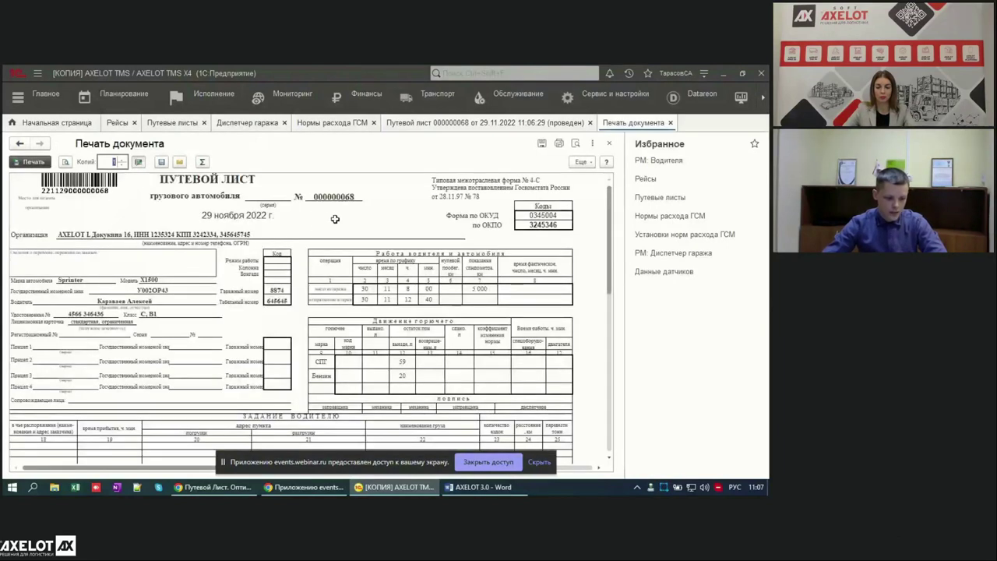
{"action": "left_click_drag", "start_coordinate": [31, 270], "coordinate": [209, 314]}
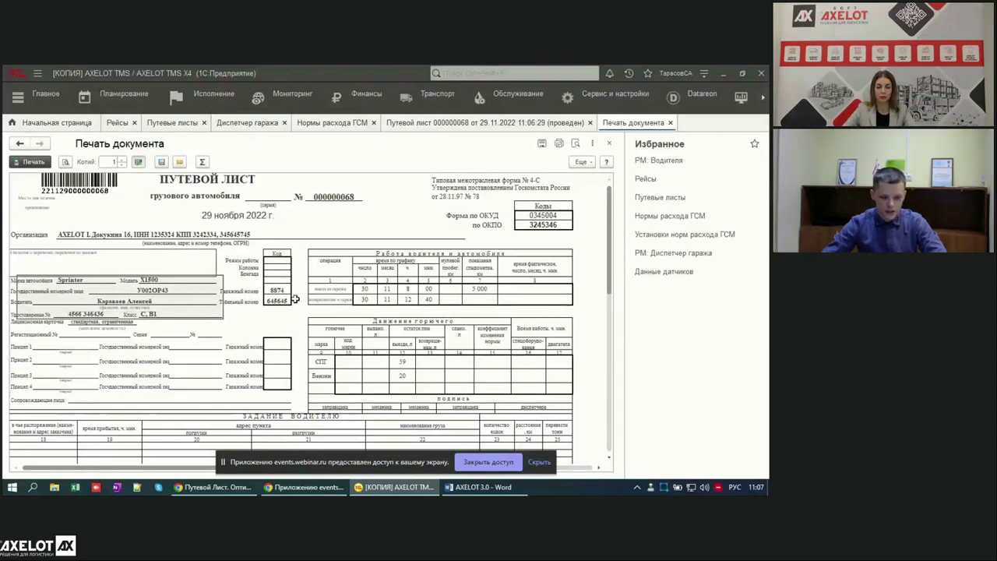
{"action": "left_click_drag", "start_coordinate": [236, 286], "coordinate": [266, 298]}
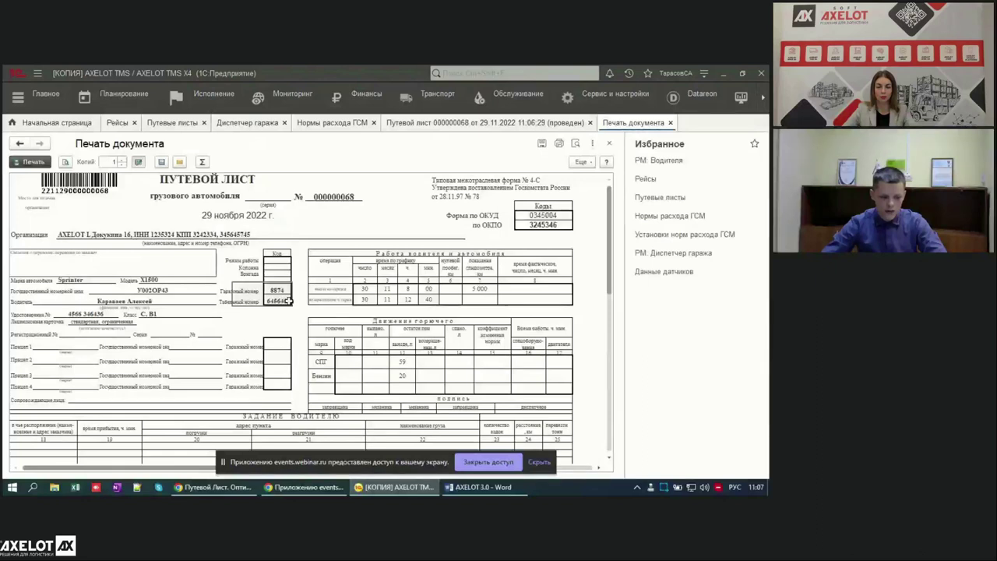
{"action": "left_click", "coordinate": [320, 254]}
{"action": "mouse_move", "coordinate": [320, 253]}
{"action": "left_mouse_down"}
{"action": "mouse_move", "coordinate": [549, 316]}
{"action": "mouse_move", "coordinate": [566, 300]}
{"action": "left_mouse_up"}
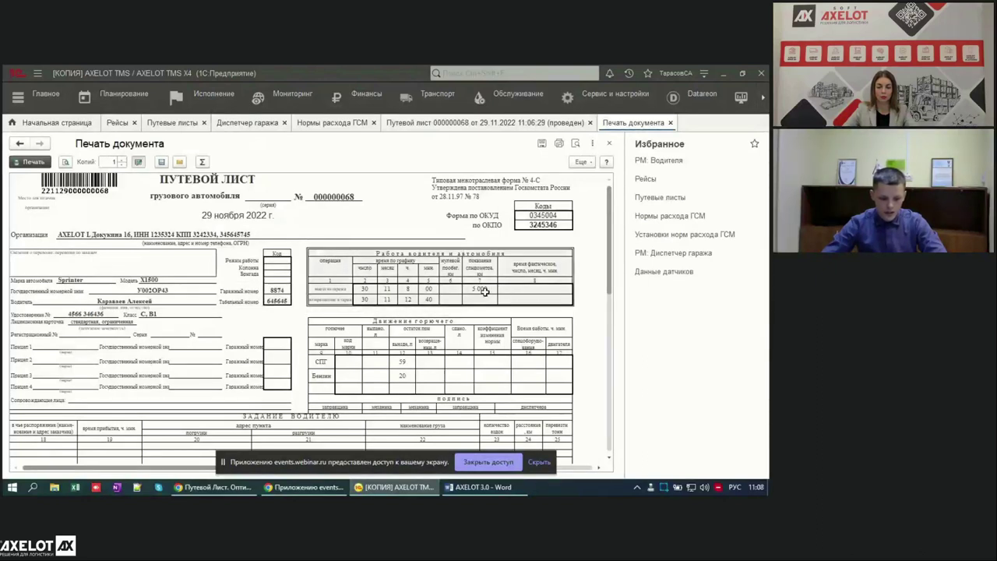
{"action": "left_click_drag", "start_coordinate": [402, 358], "coordinate": [399, 375]}
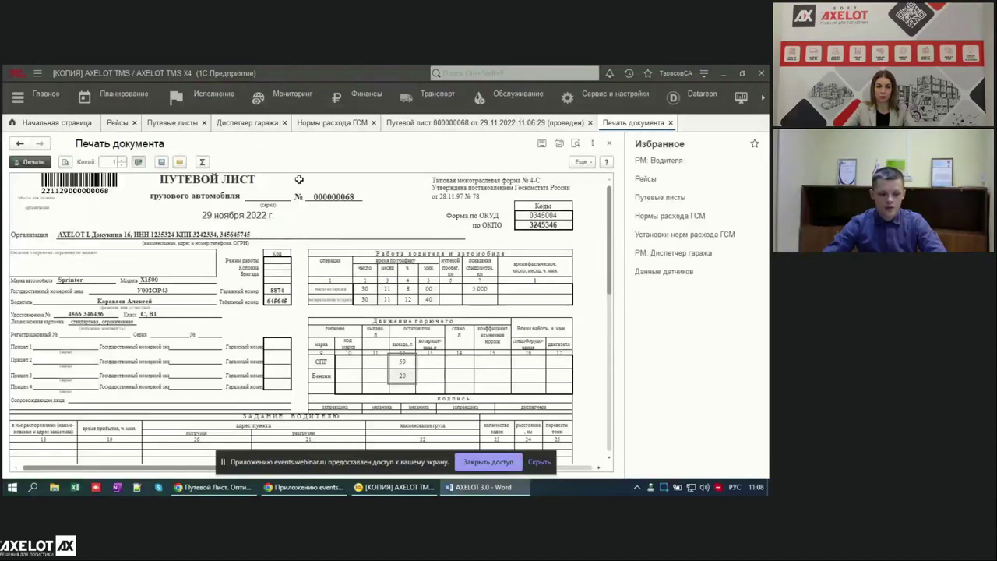
- Select all four waybills in the "Путевые листы" list and look through the print forms available for them
{"action": "left_click", "coordinate": [175, 125]}
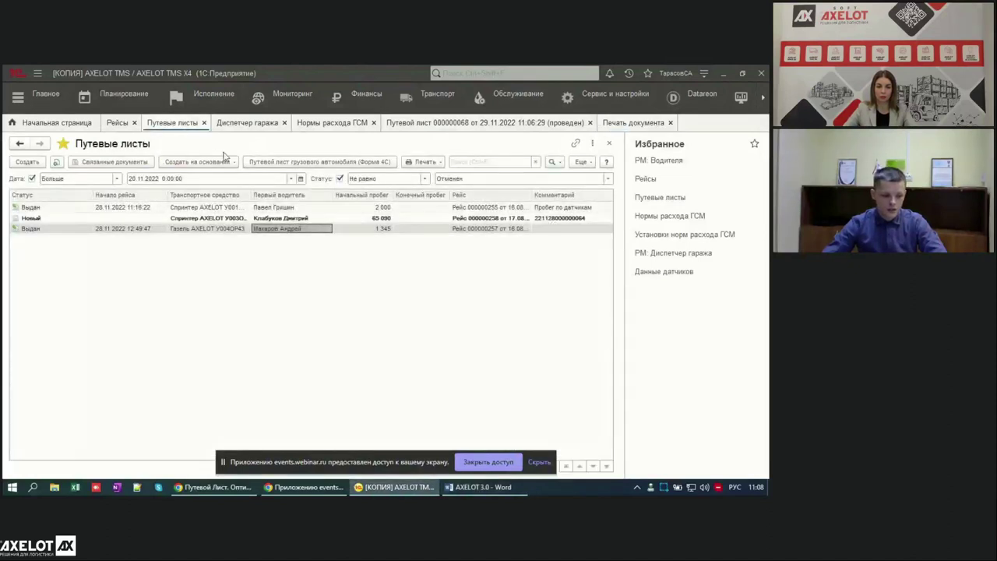
{"action": "left_click", "coordinate": [271, 221]}
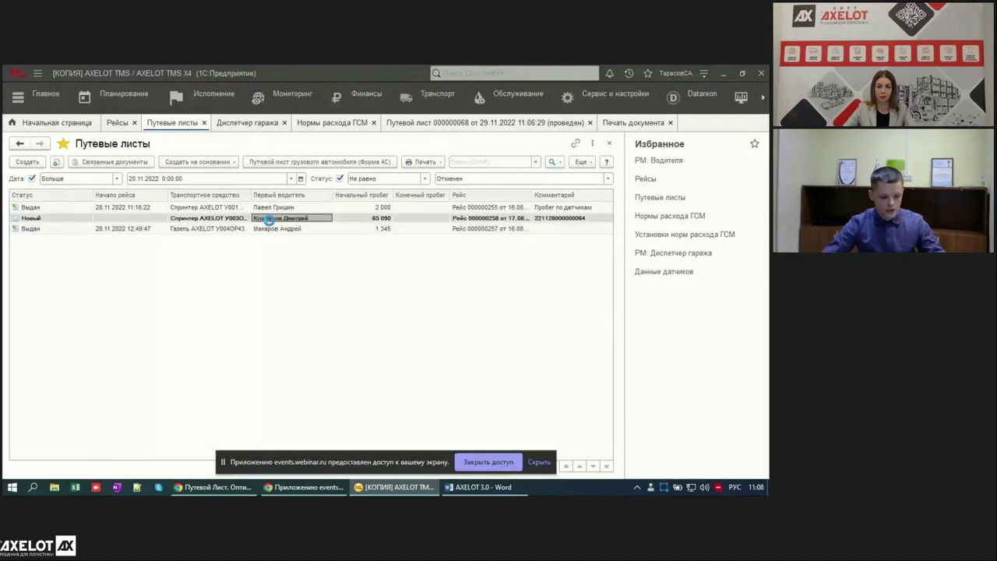
{"action": "left_click", "coordinate": [296, 208]}
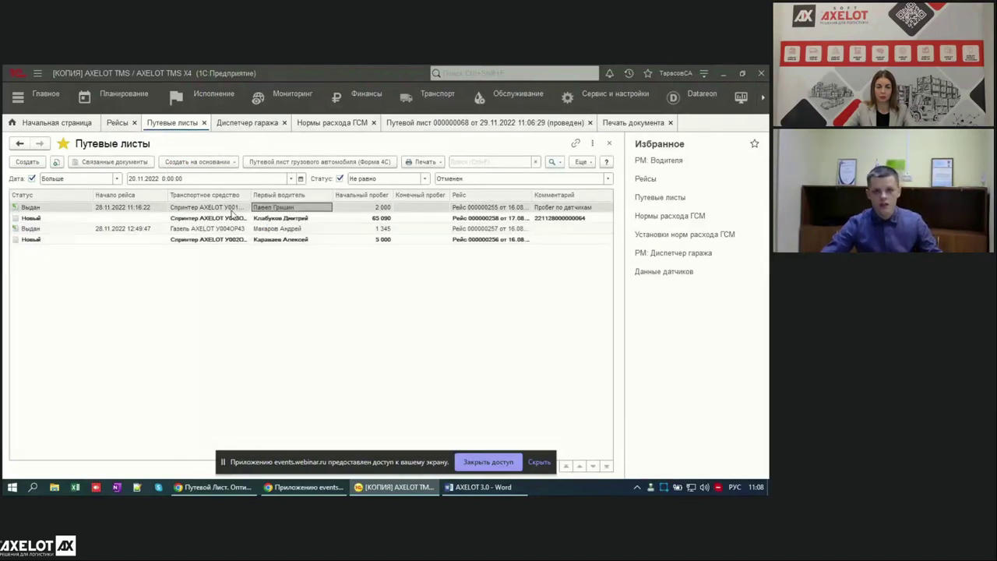
{"action": "left_click", "coordinate": [257, 240]}
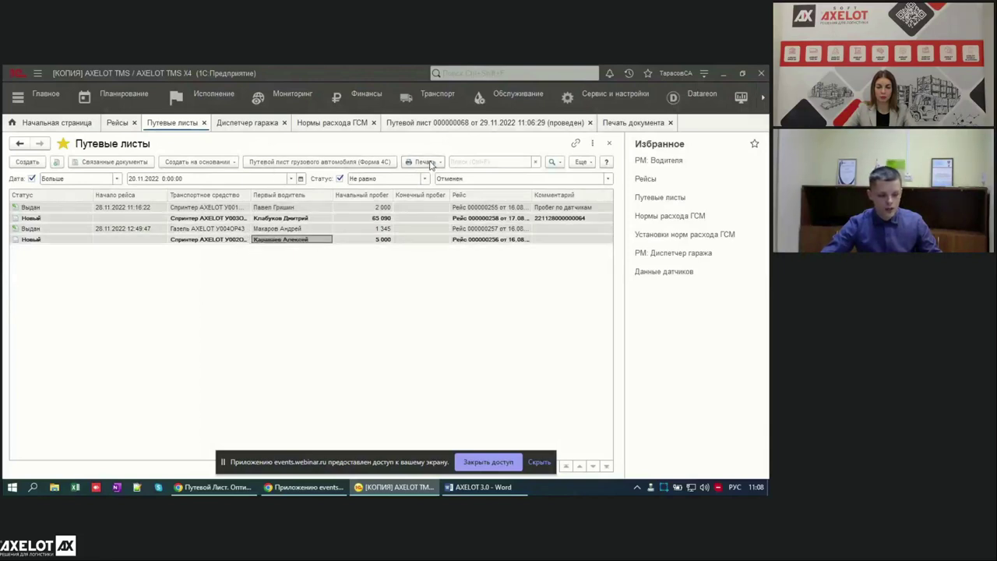
{"action": "left_click", "coordinate": [425, 162]}
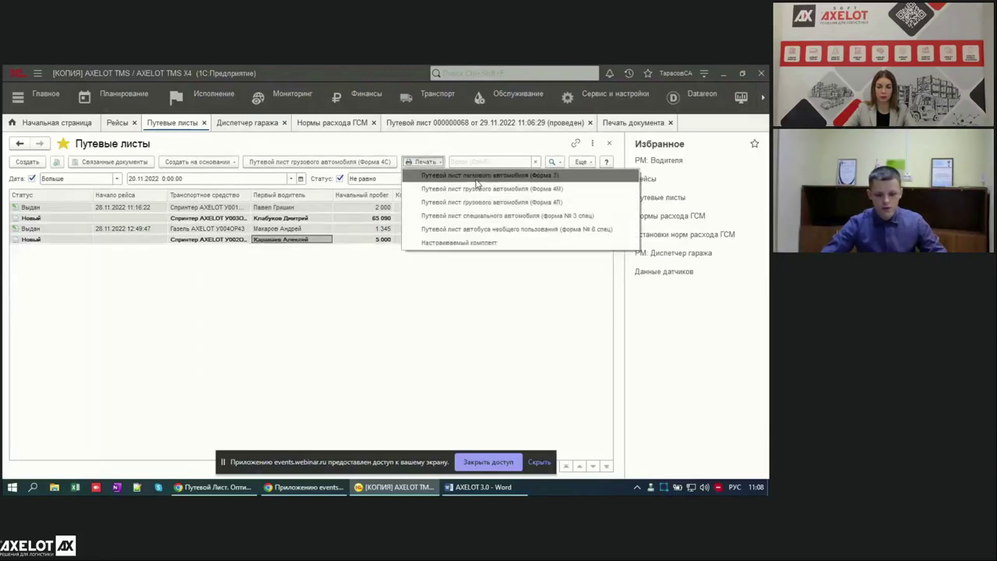
{"action": "left_click", "coordinate": [303, 336]}
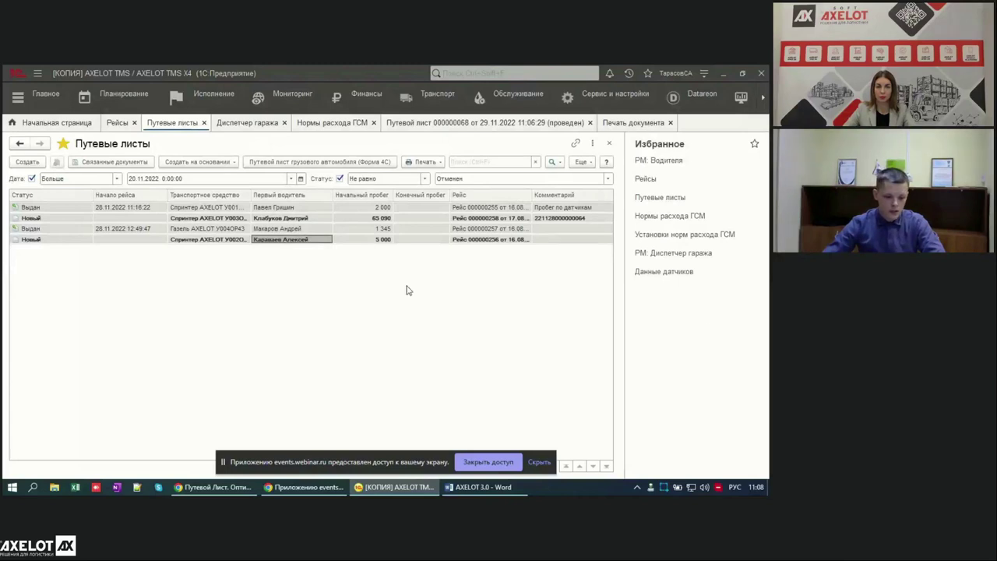
- Open the issued waybill commented "Пробег по датчикам" and calculate its final mileage from sensor data
{"action": "left_click", "coordinate": [477, 242]}
{"action": "left_click", "coordinate": [553, 208]}
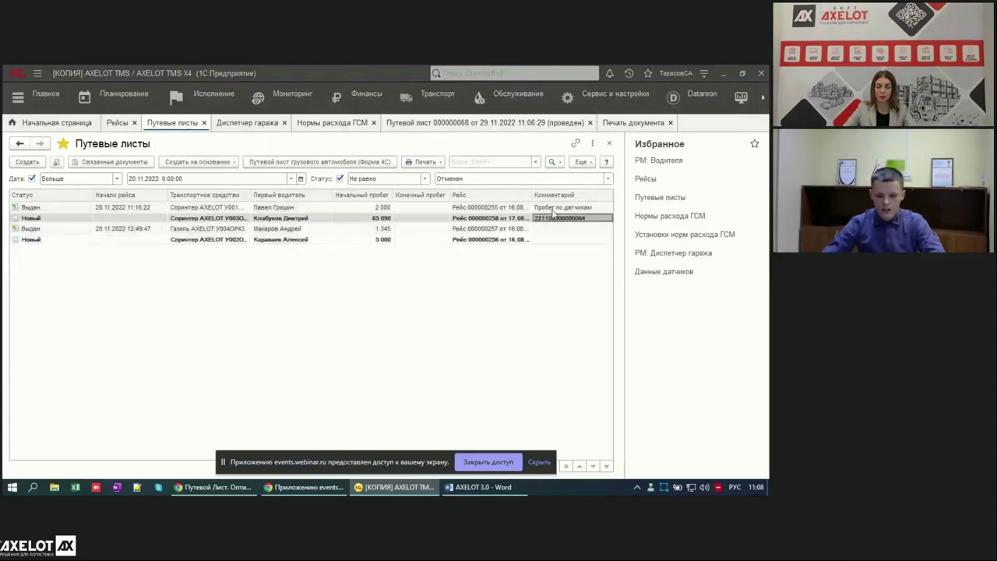
{"action": "double_click", "coordinate": [556, 207]}
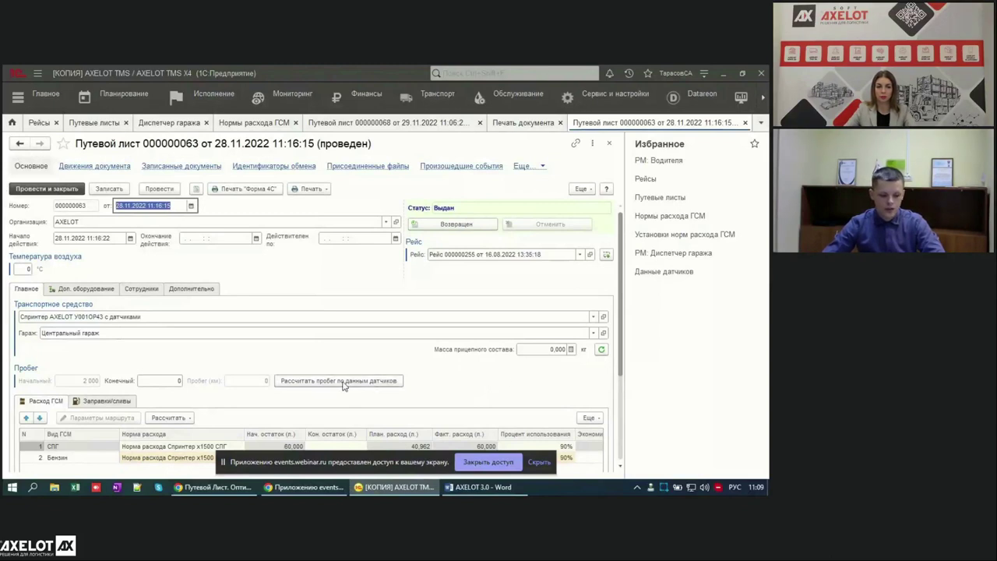
{"action": "left_click", "coordinate": [298, 380]}
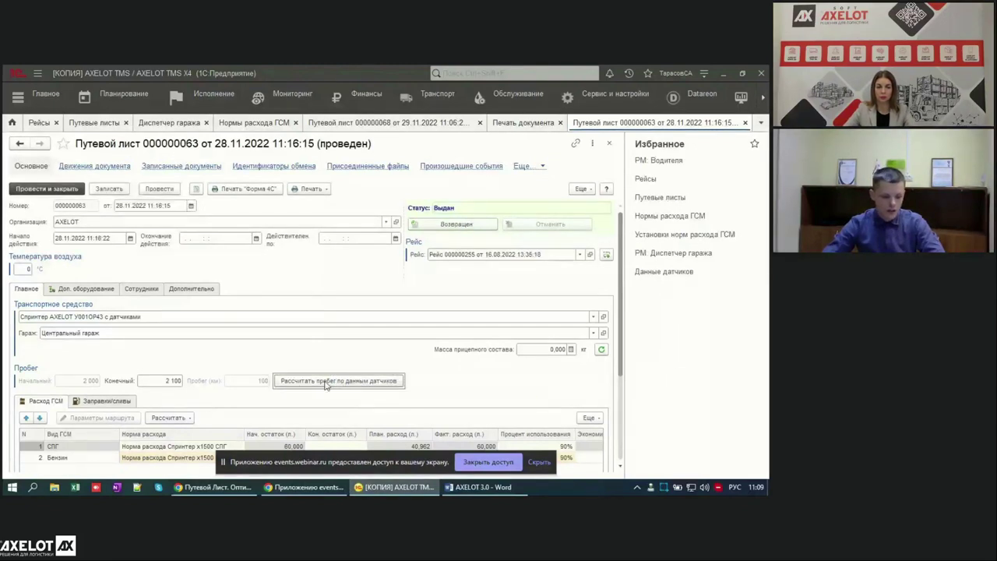
{"action": "left_click", "coordinate": [154, 380]}
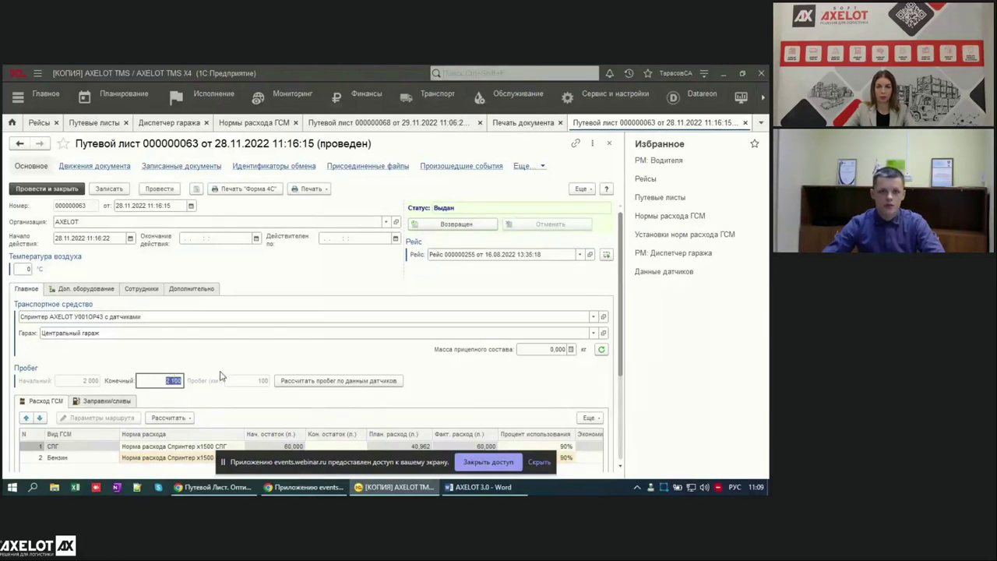
- Calculate the final fuel balances for СПГ and Бензин from sensor data
{"action": "scroll", "coordinate": [285, 363], "scroll_direction": "down", "scroll_amount": 3}
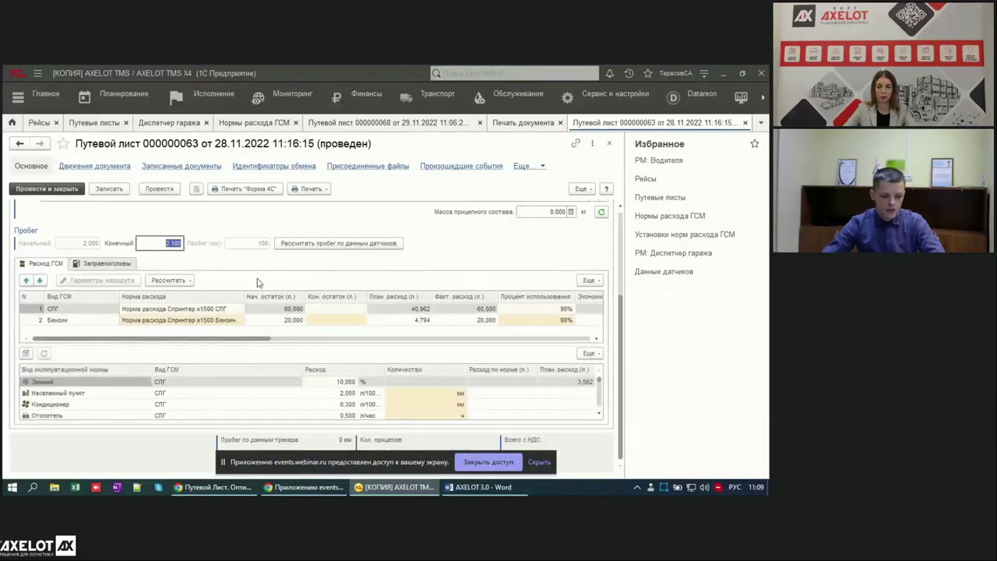
{"action": "scroll", "coordinate": [265, 288], "scroll_direction": "up", "scroll_amount": 2}
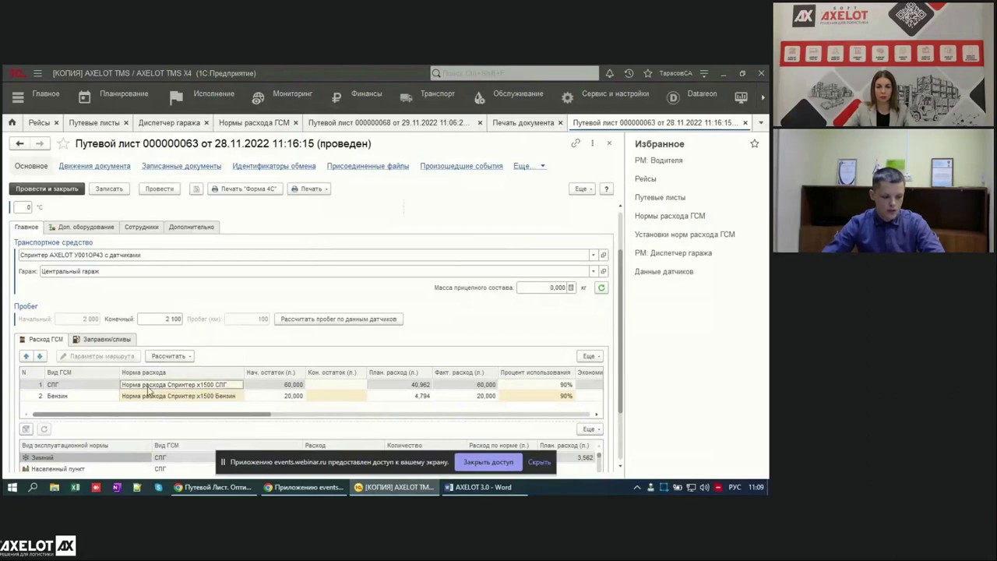
{"action": "left_click", "coordinate": [178, 400]}
{"action": "left_click", "coordinate": [284, 394]}
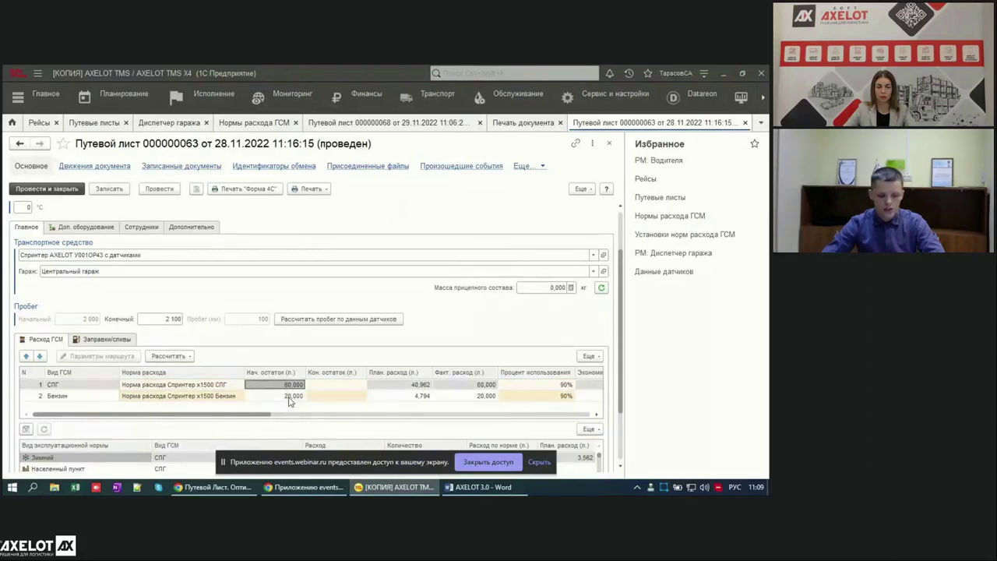
{"action": "left_click", "coordinate": [297, 388]}
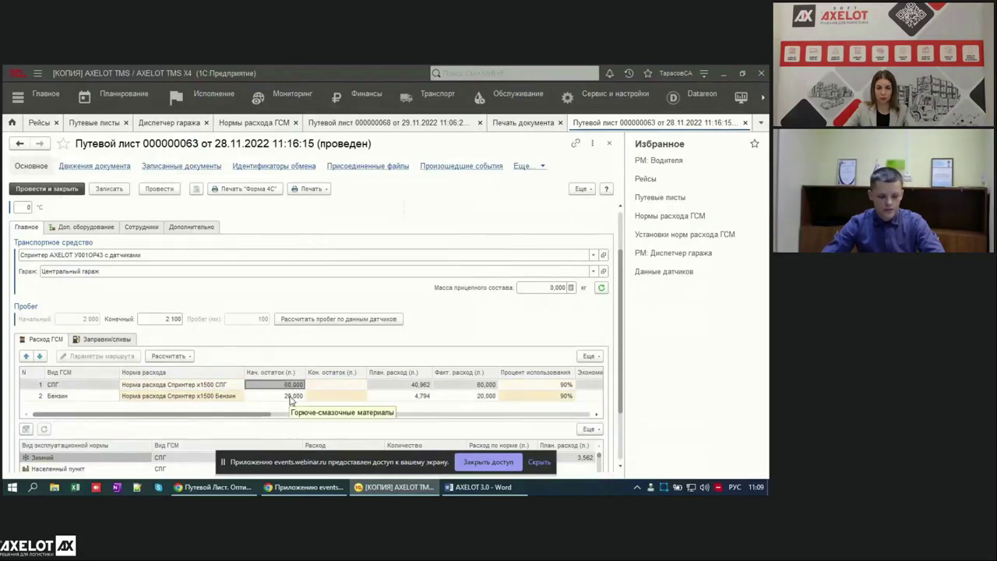
{"action": "left_click", "coordinate": [187, 357]}
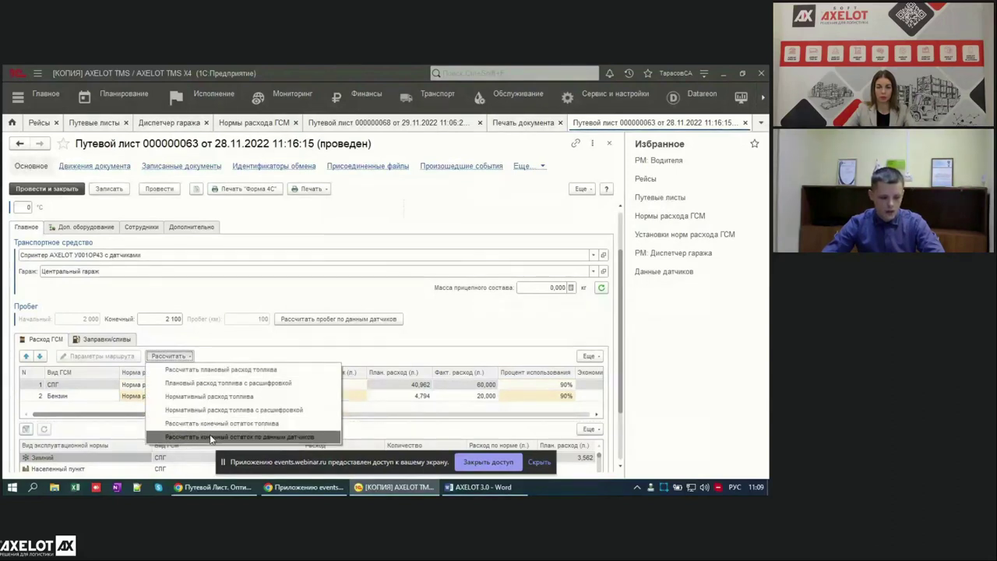
{"action": "left_click", "coordinate": [290, 441]}
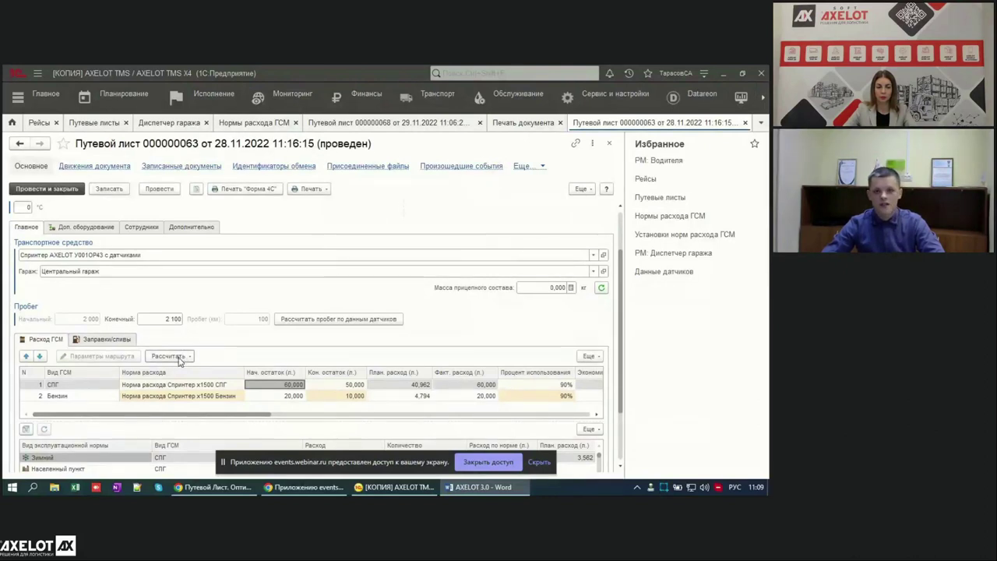
- Recalculate the final balances of both fuels with "Рассчитать конечный остаток топлива", without using sensor data
{"action": "left_click", "coordinate": [179, 358]}
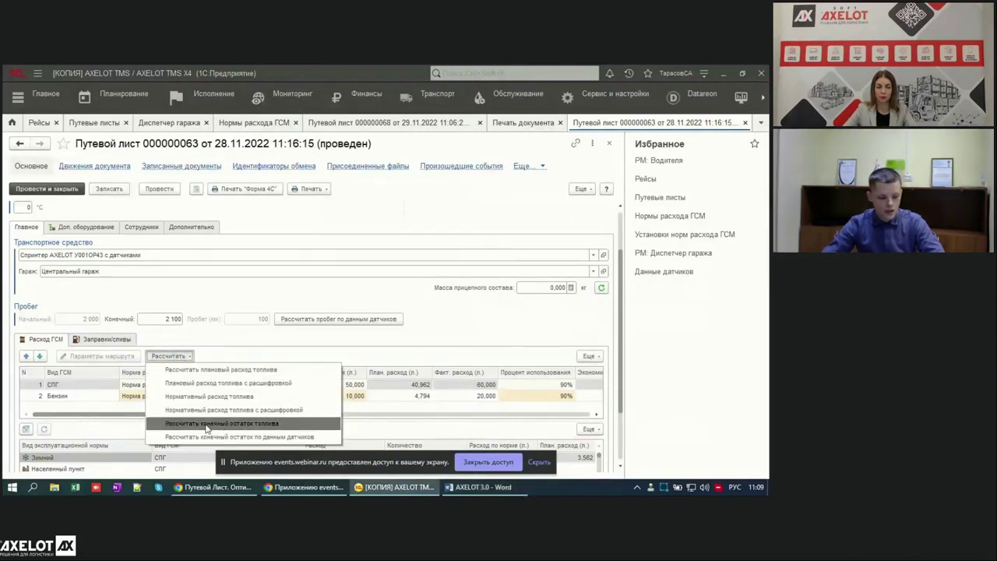
{"action": "left_click", "coordinate": [239, 427]}
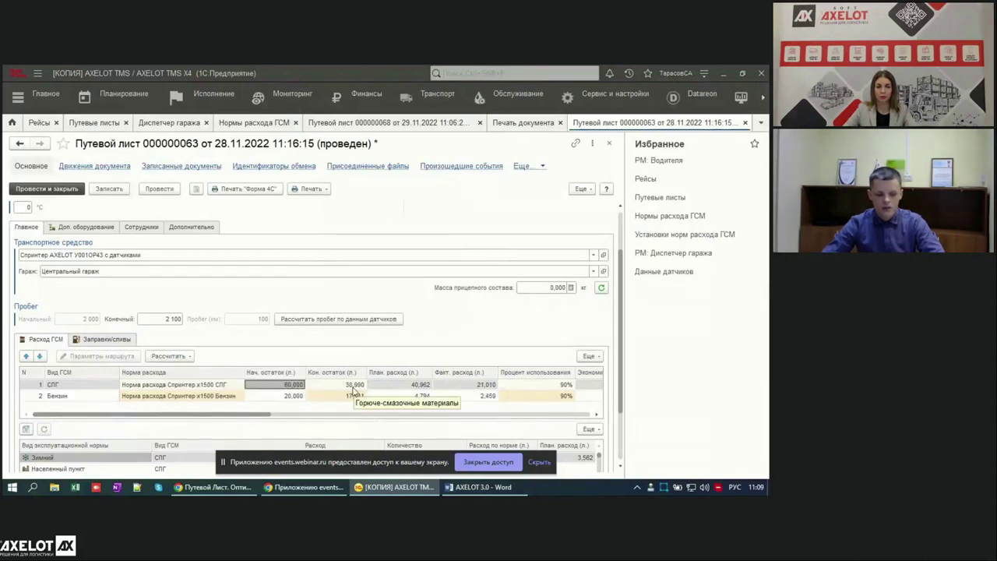
- Set the СПГ final balance to 40 litres and save the waybill to check its fuel economy or overrun
{"action": "left_click", "coordinate": [356, 386]}
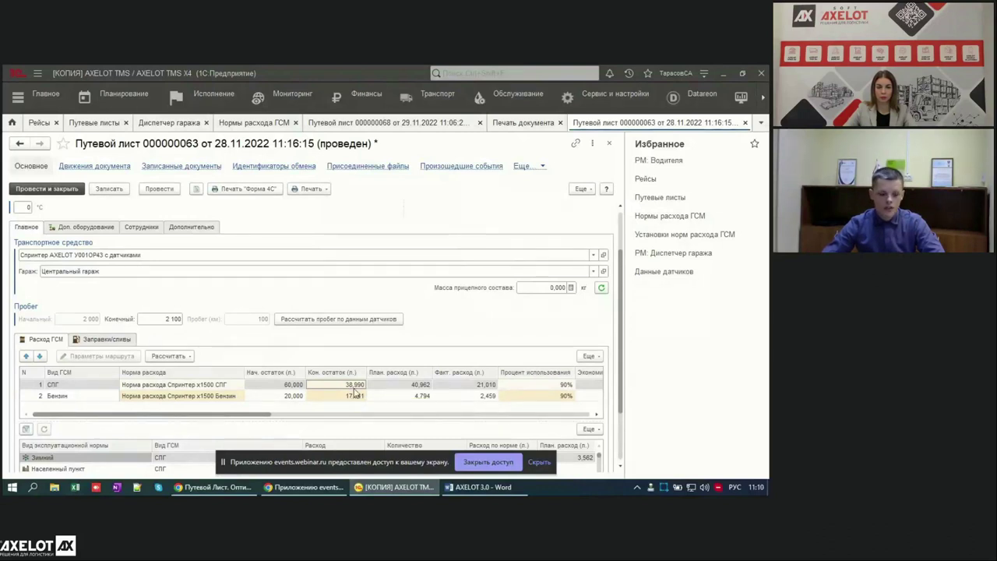
{"action": "left_click", "coordinate": [351, 387]}
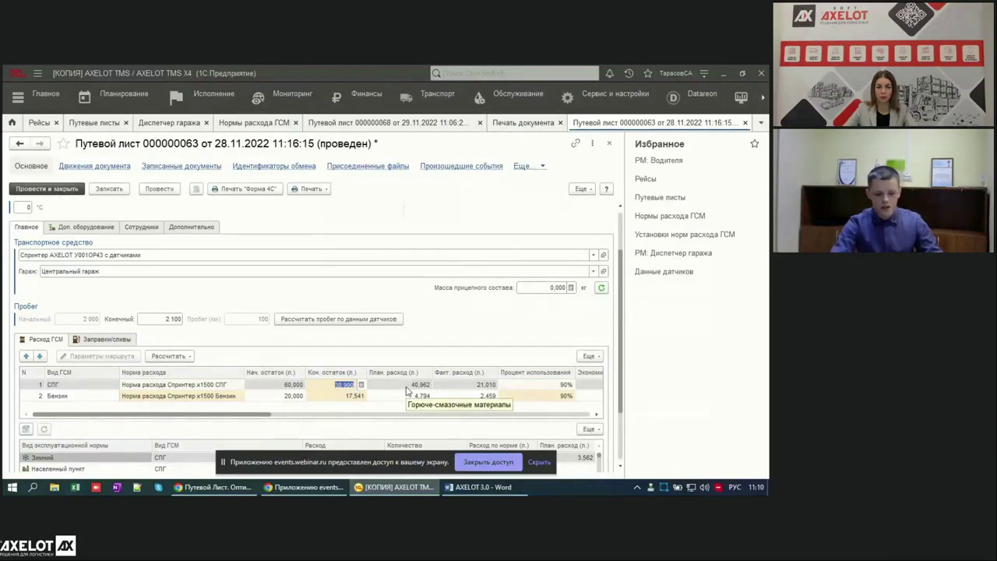
{"action": "type", "text": "40"}
{"action": "key", "text": "Return"}
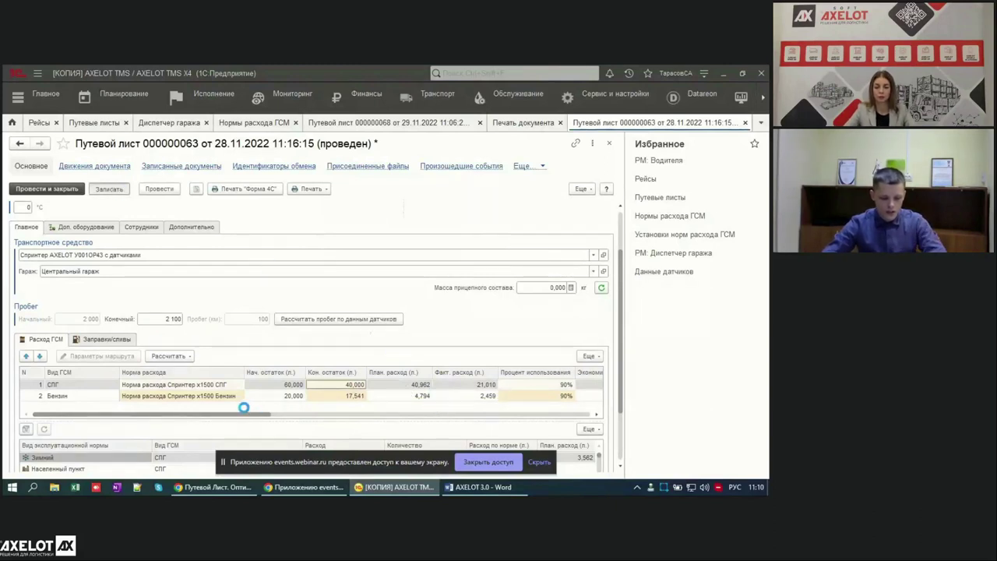
{"action": "left_click_drag", "start_coordinate": [238, 414], "coordinate": [310, 415]}
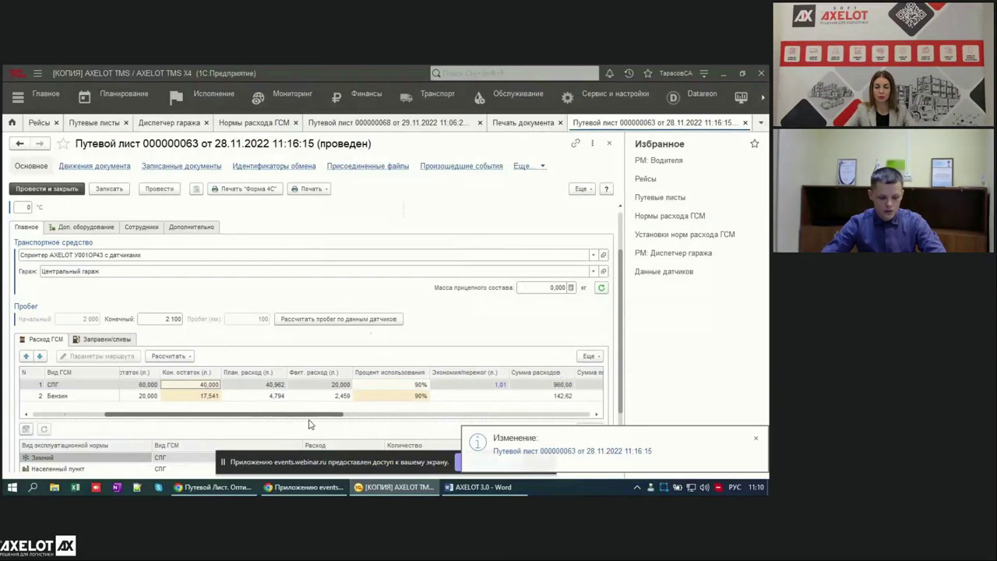
{"action": "left_click", "coordinate": [466, 386]}
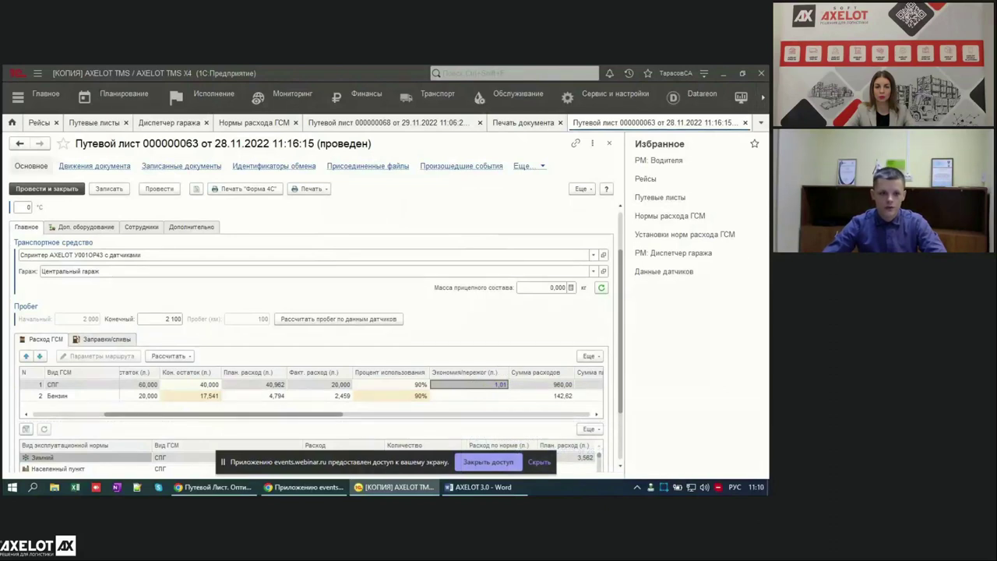
- Open the garage dispatcher workplace (Диспетчер гаража) and examine the trips and waybills of Центральный гараж
{"action": "key", "text": "alt+Tab"}
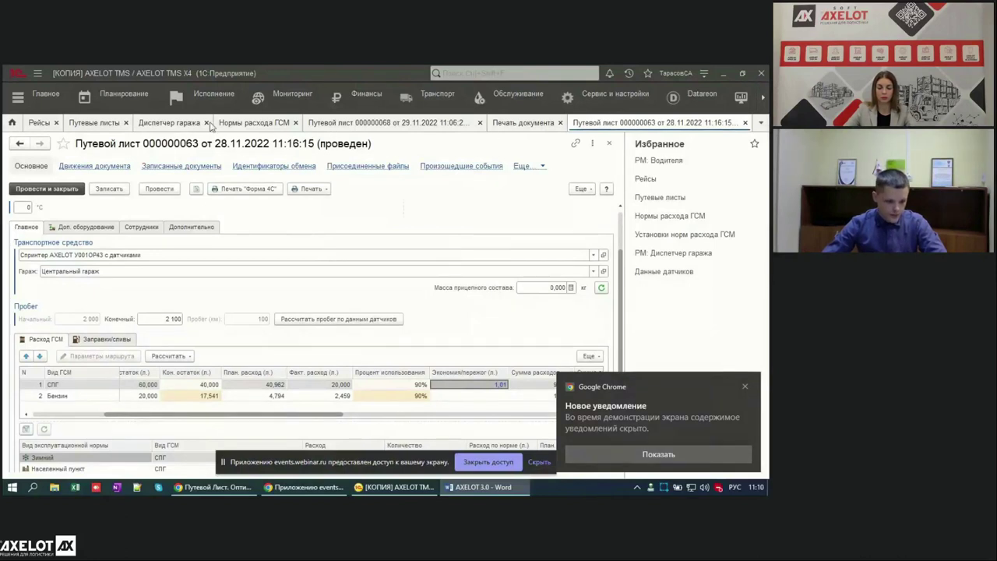
{"action": "left_click", "coordinate": [180, 129]}
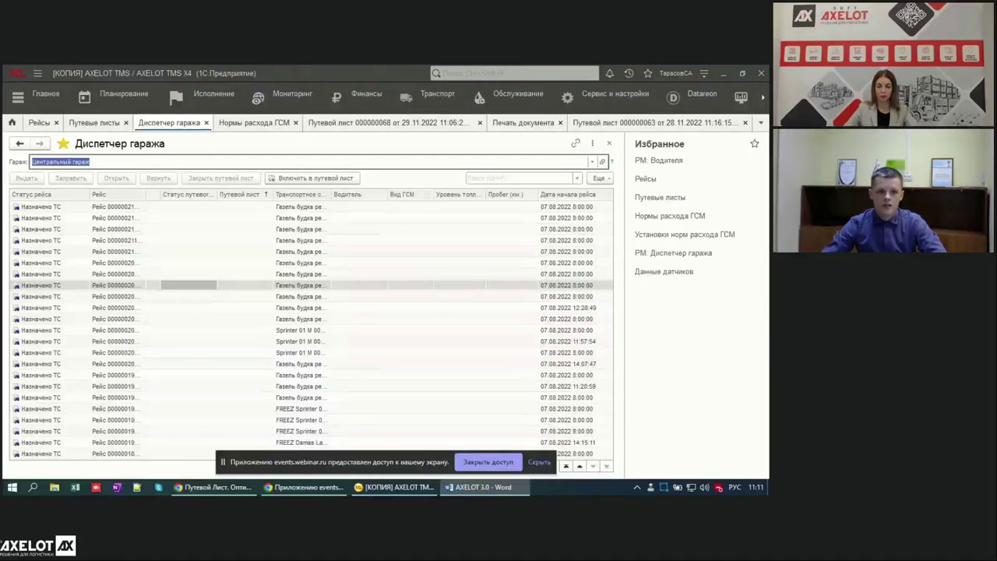
{"action": "left_click", "coordinate": [262, 263]}
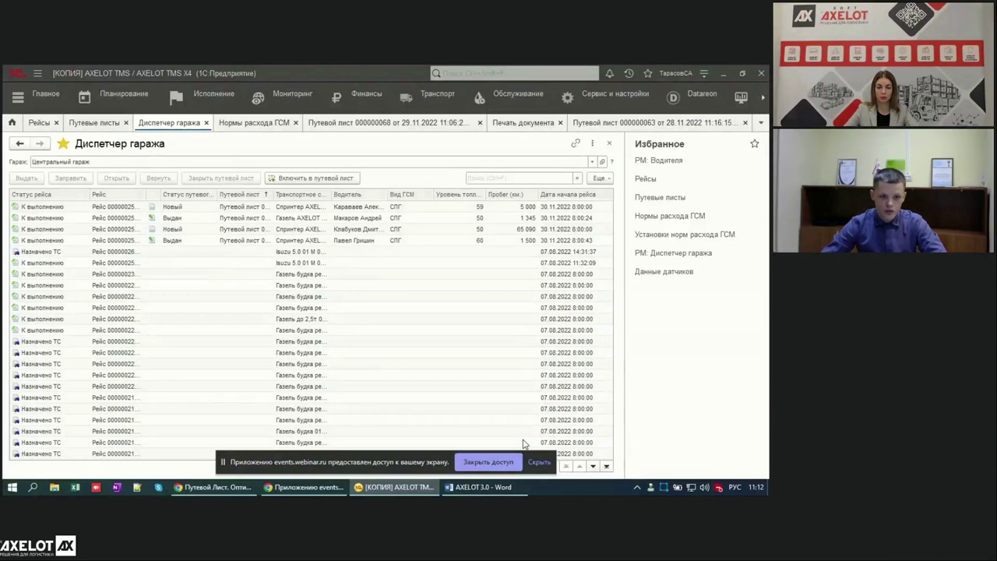
{"action": "left_click", "coordinate": [489, 462]}
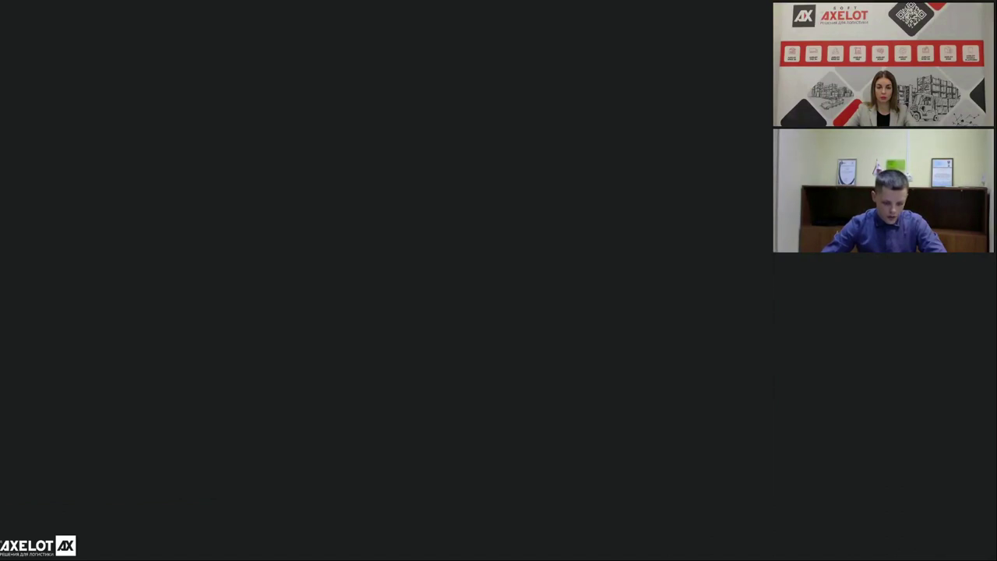
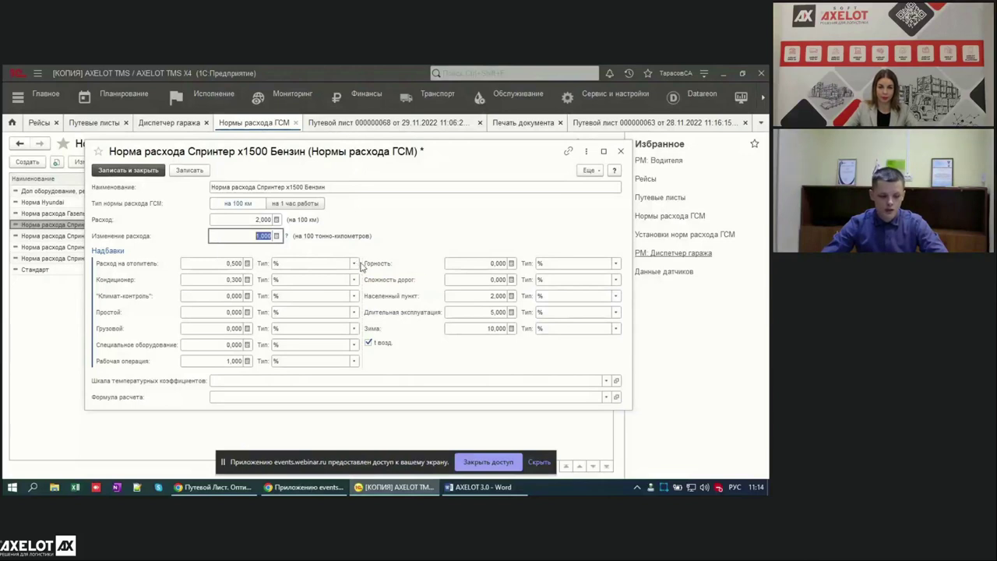
- Check the available types for the heater surcharge in the fuel norm "Спринтер х1500 Бензин", then close the norm without saving
{"action": "left_click", "coordinate": [354, 264]}
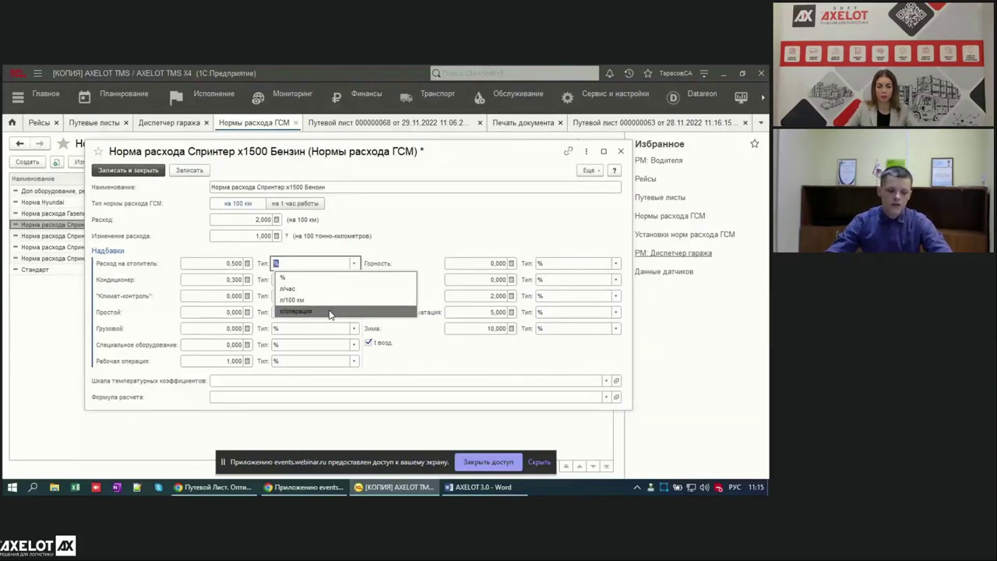
{"action": "left_click", "coordinate": [365, 278]}
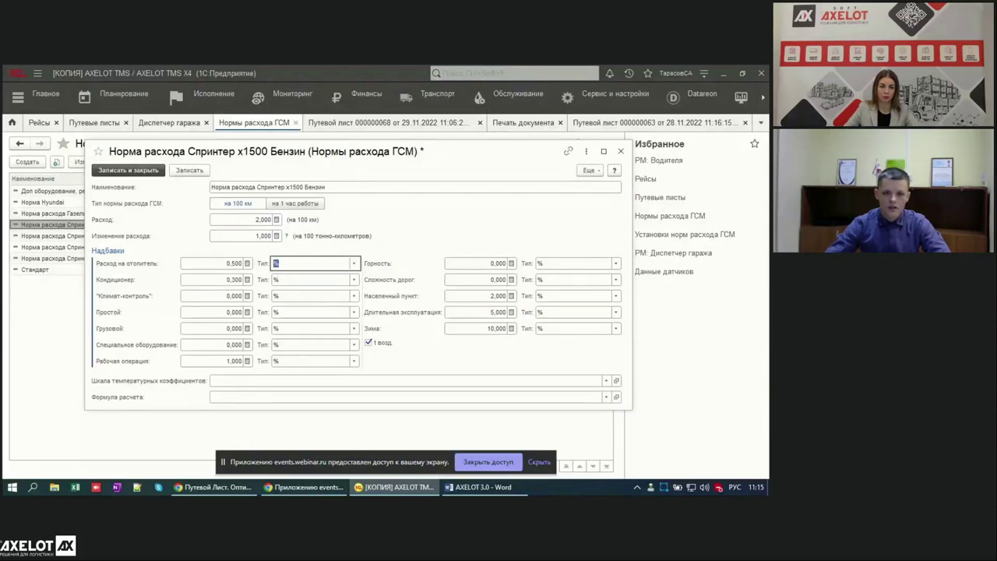
{"action": "key", "text": "alt+Tab"}
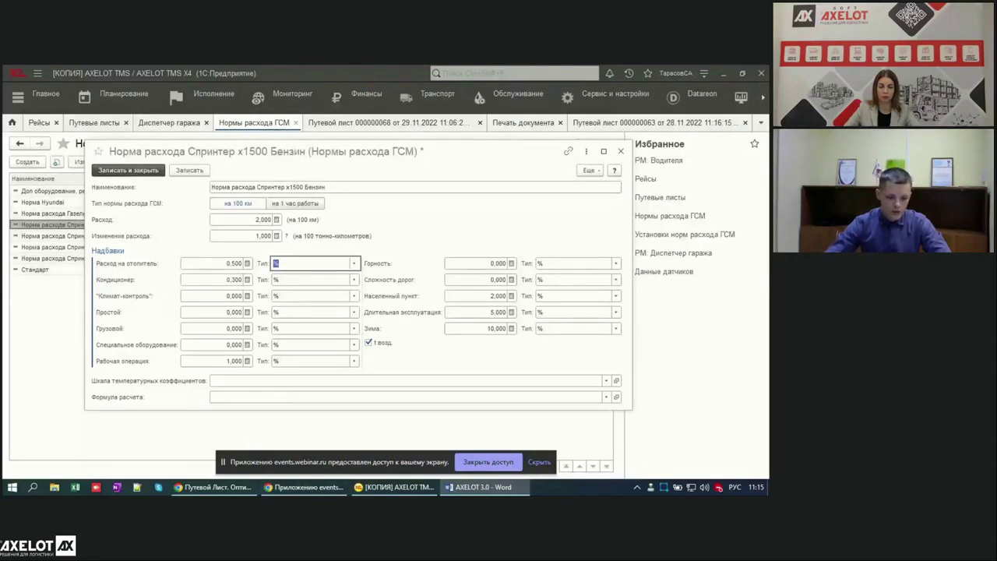
{"action": "left_click_drag", "start_coordinate": [110, 152], "coordinate": [88, 142]}
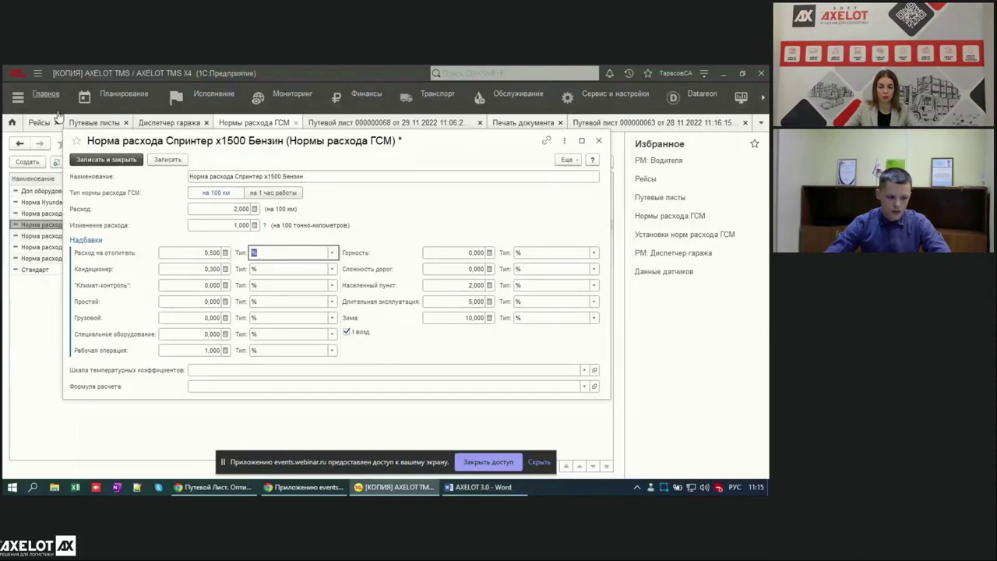
{"action": "left_click", "coordinate": [600, 142]}
{"action": "left_click", "coordinate": [361, 288]}
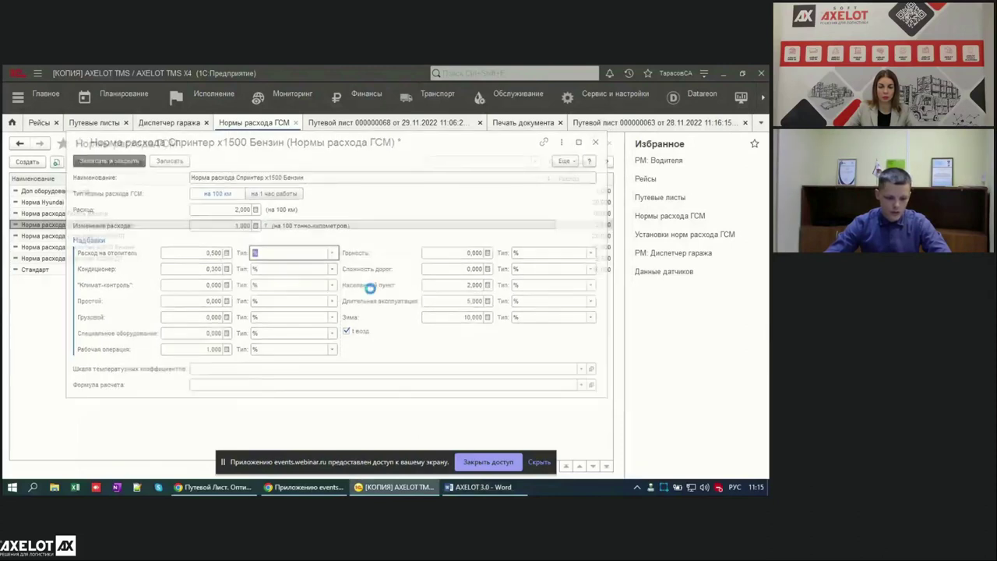
- Close the sensor-based waybill and open the new Sprinter waybill with an initial mileage of 5 000 from the waybill list
{"action": "left_click", "coordinate": [609, 129]}
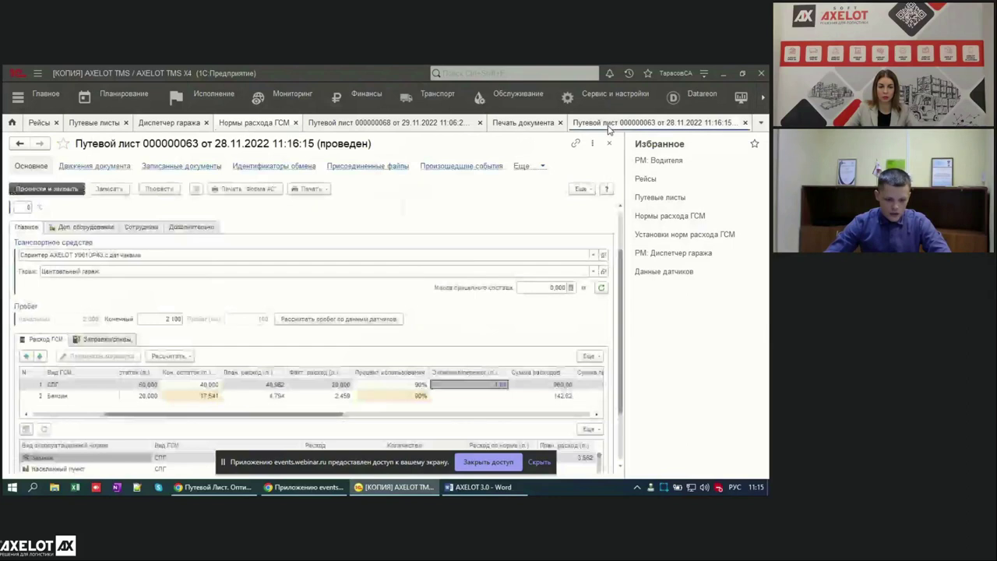
{"action": "left_click", "coordinate": [745, 123]}
{"action": "left_click", "coordinate": [170, 123]}
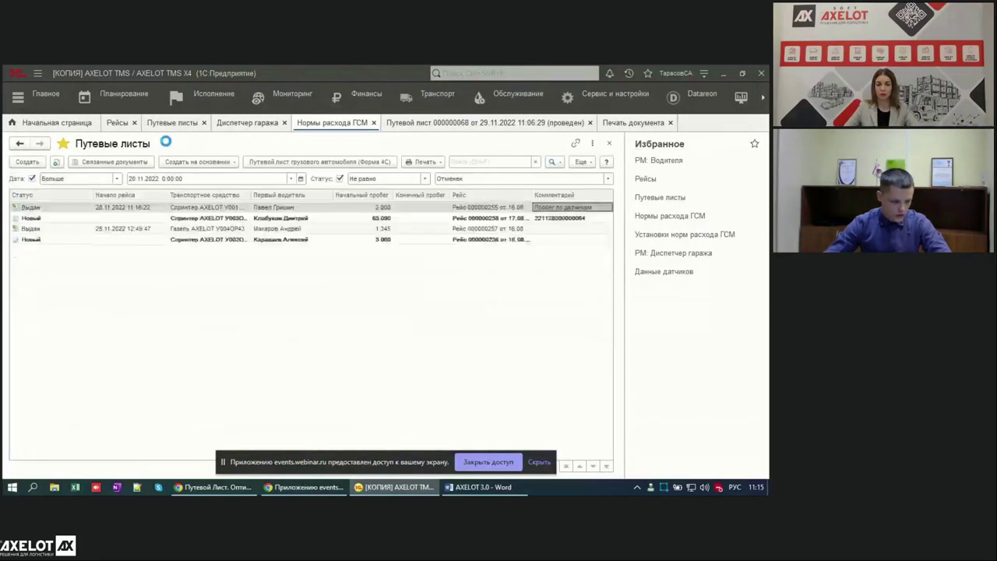
{"action": "left_click", "coordinate": [283, 231]}
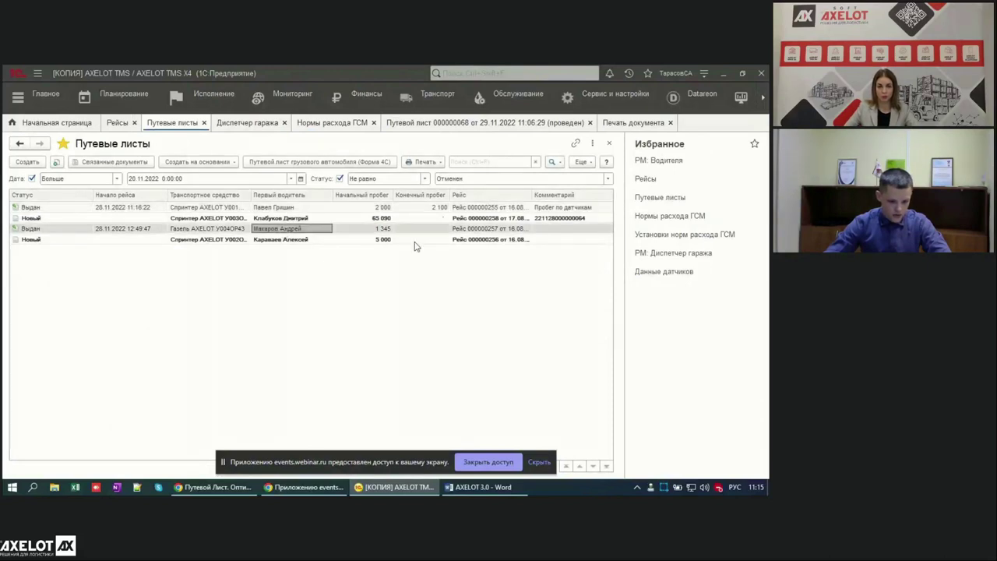
{"action": "left_click", "coordinate": [417, 239]}
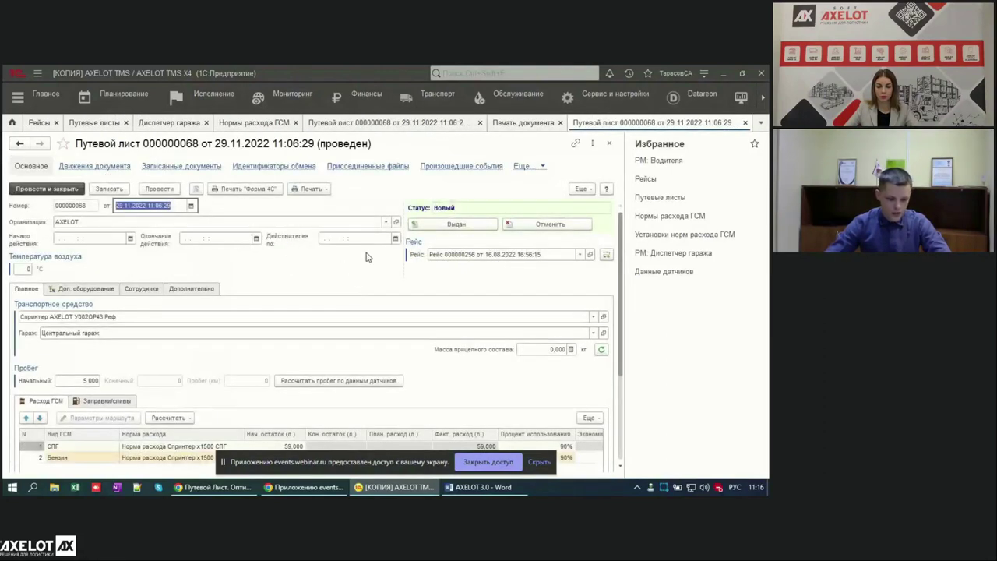
- Change the waybill's status to Выдан and set its final mileage to 5 100
{"action": "left_click", "coordinate": [438, 228]}
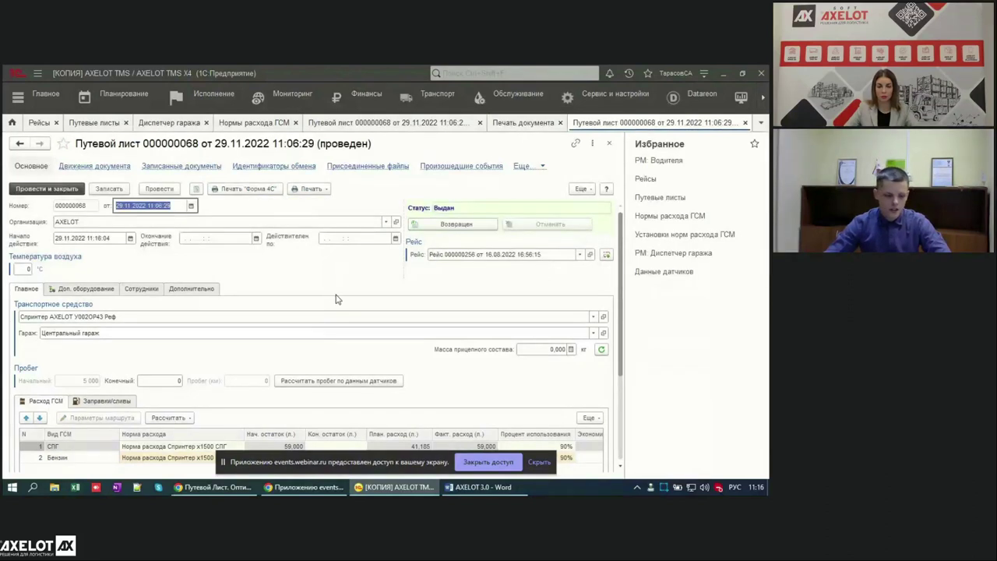
{"action": "left_click", "coordinate": [156, 380]}
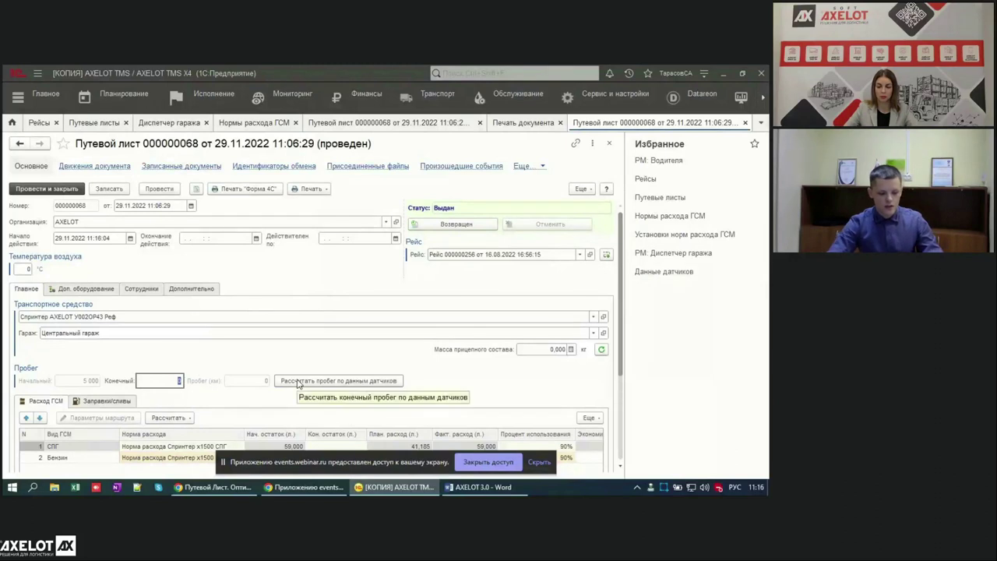
{"action": "type", "text": "5 100"}
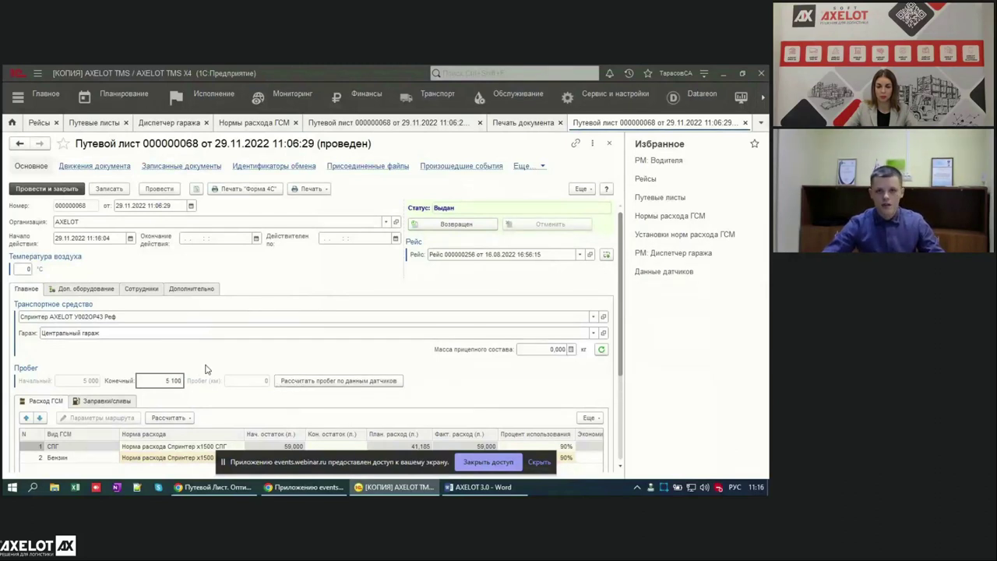
- Add a refuelling record (Заправка) of 50 litres of Бензин to the waybill
{"action": "scroll", "coordinate": [205, 374], "scroll_direction": "down", "scroll_amount": 3}
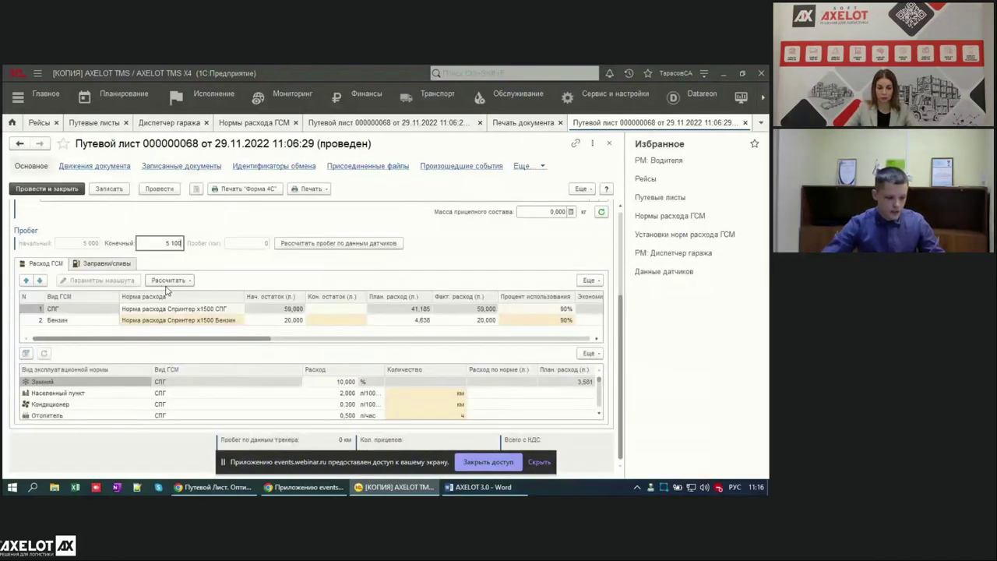
{"action": "left_click", "coordinate": [105, 402]}
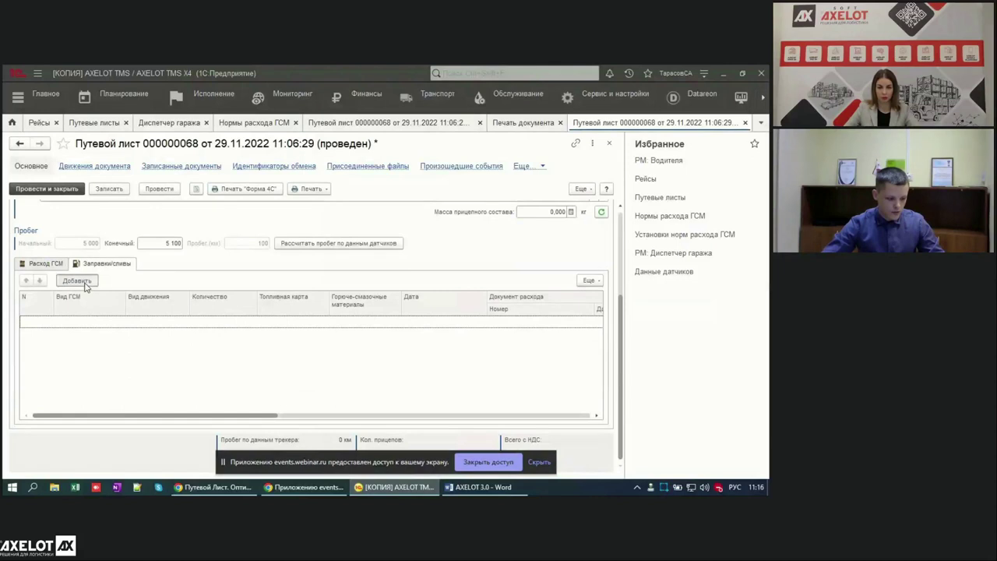
{"action": "left_click", "coordinate": [77, 280]}
{"action": "left_click", "coordinate": [83, 383]}
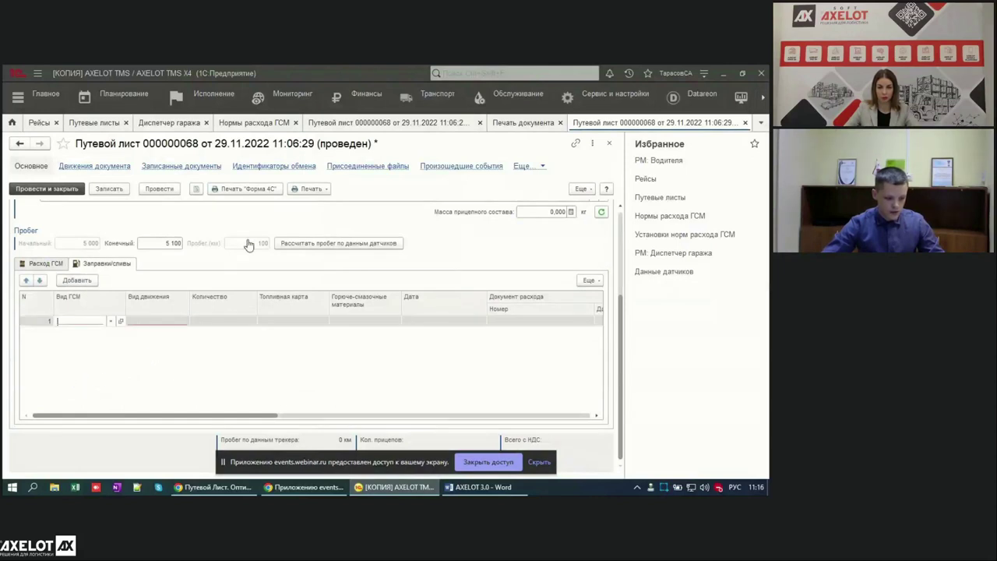
{"action": "double_click", "coordinate": [282, 177]}
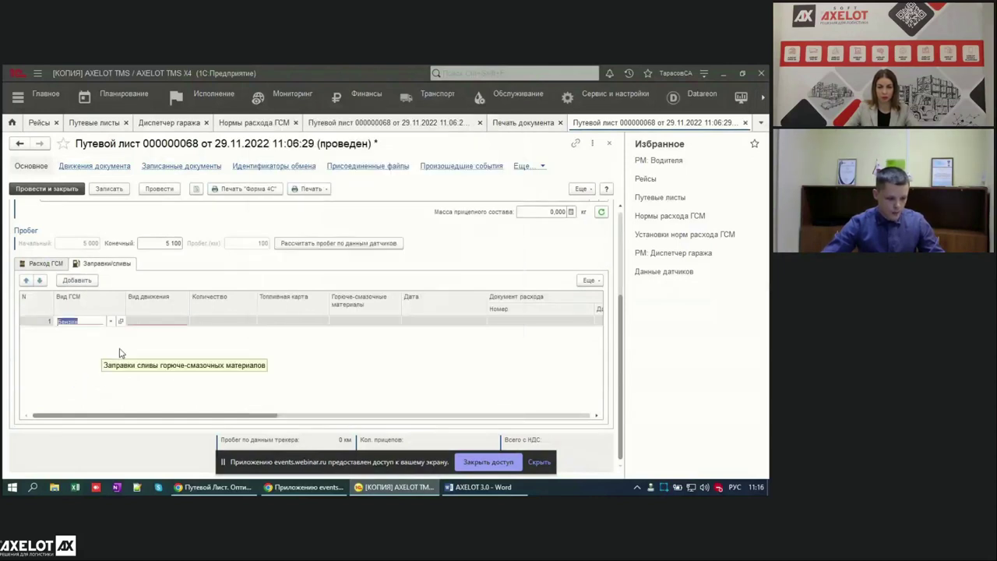
{"action": "left_click", "coordinate": [176, 321]}
{"action": "left_click", "coordinate": [165, 335]}
{"action": "type", "text": "50"}
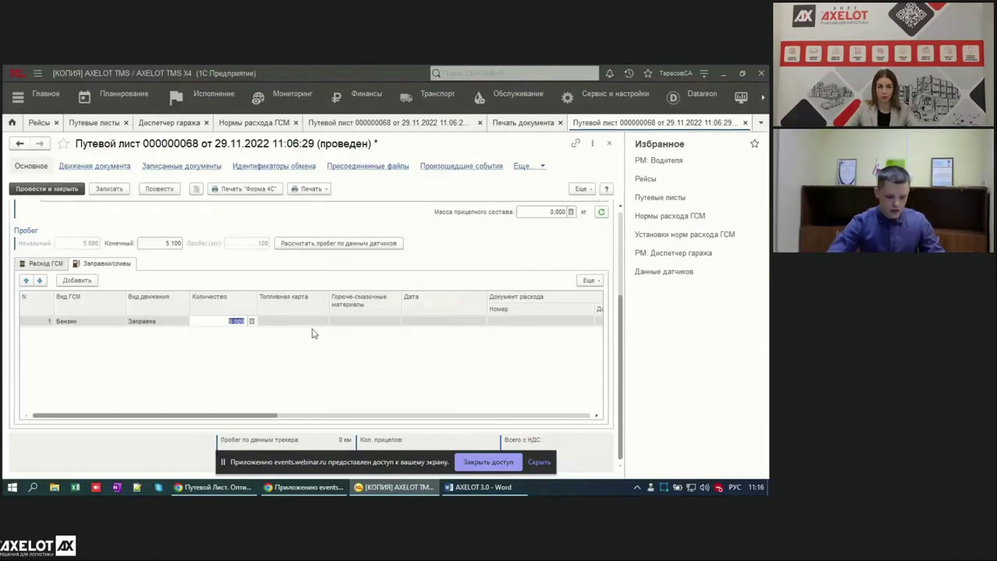
- Set the quantity of the СПГ operating norms Населенный пункт and Кондиционер to 50 km each
{"action": "left_click", "coordinate": [43, 265]}
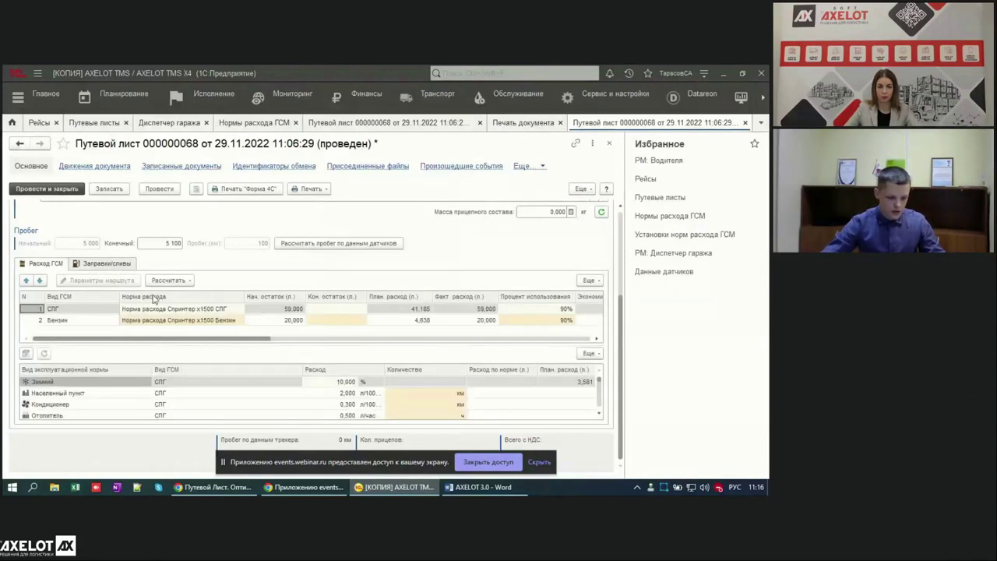
{"action": "left_click", "coordinate": [421, 385]}
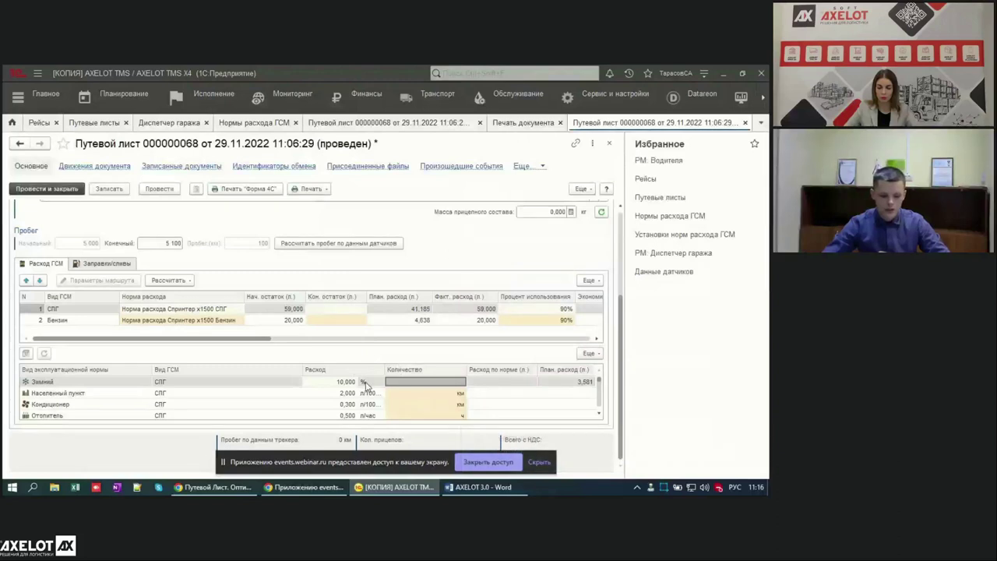
{"action": "key", "text": "Left"}
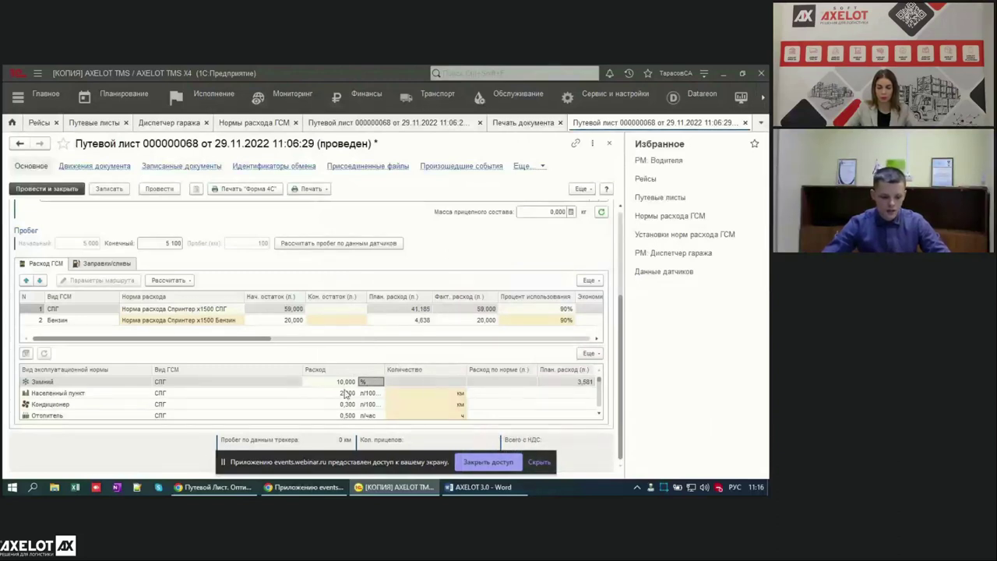
{"action": "left_click", "coordinate": [427, 394]}
{"action": "left_click", "coordinate": [431, 395]}
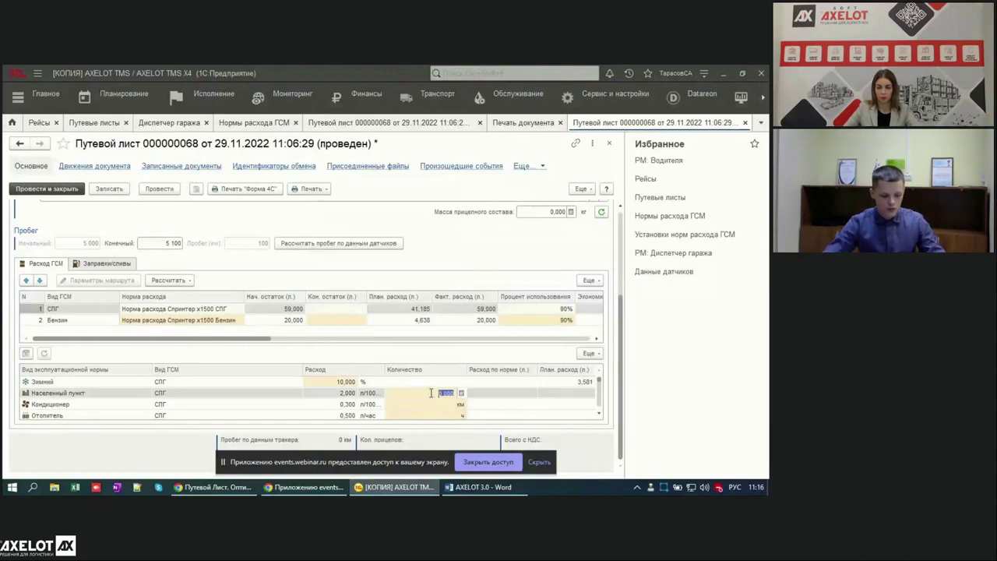
{"action": "type", "text": "50"}
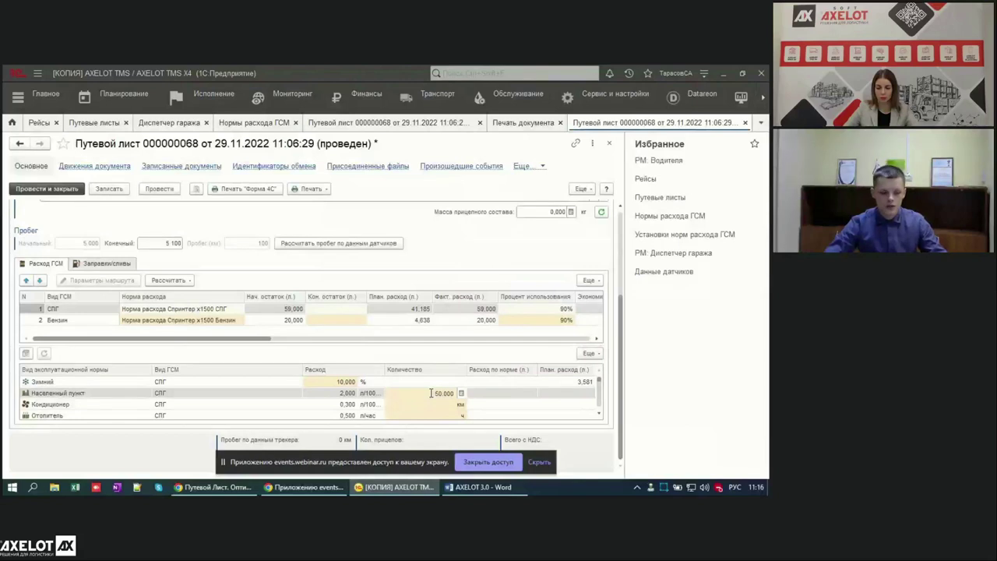
{"action": "key", "text": "Return"}
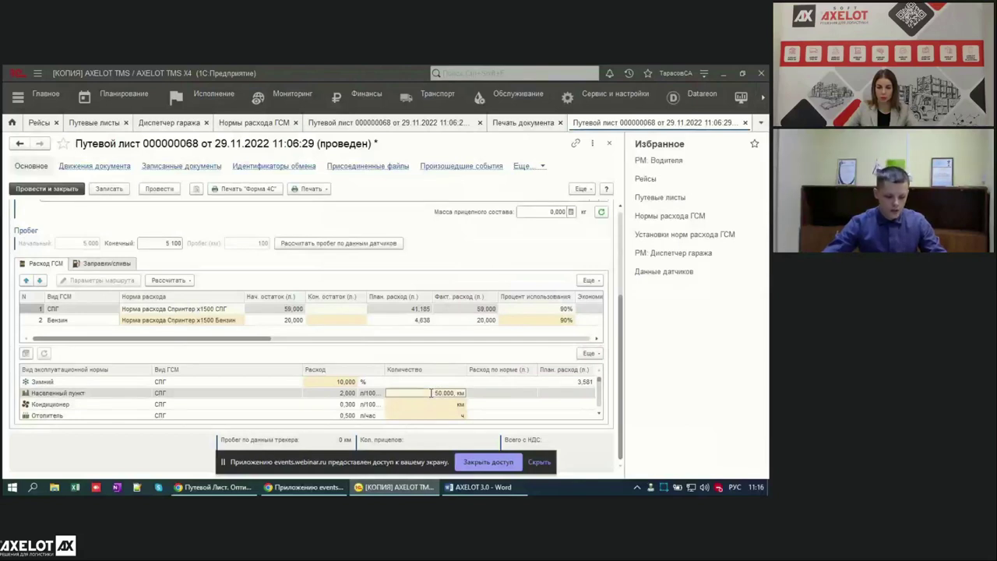
{"action": "left_click", "coordinate": [444, 404]}
{"action": "type", "text": "50"}
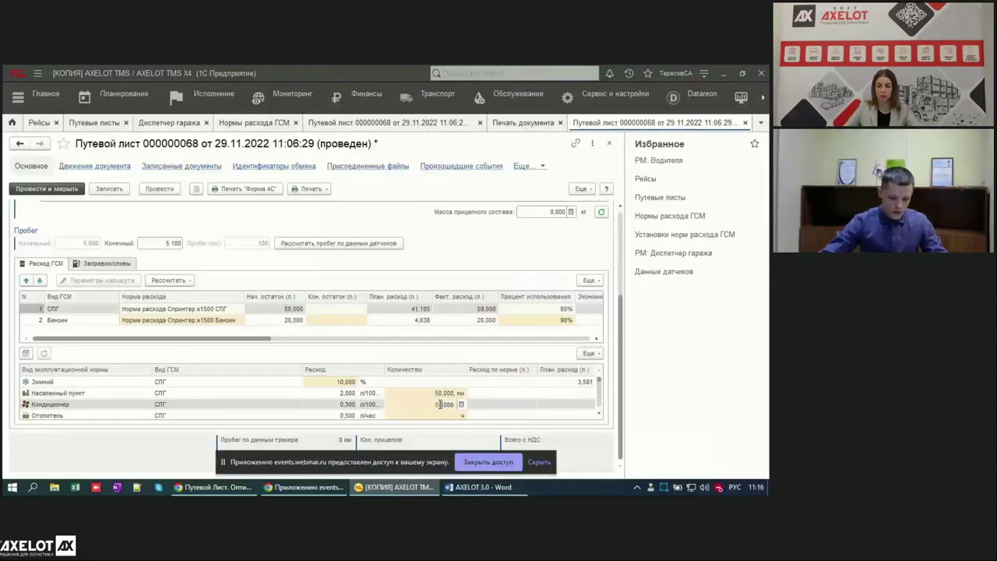
{"action": "key", "text": "Return"}
- Calculate the final balances of both fuels with "Рассчитать конечный остаток топлива"
{"action": "scroll", "coordinate": [212, 336], "scroll_direction": "up", "scroll_amount": 2}
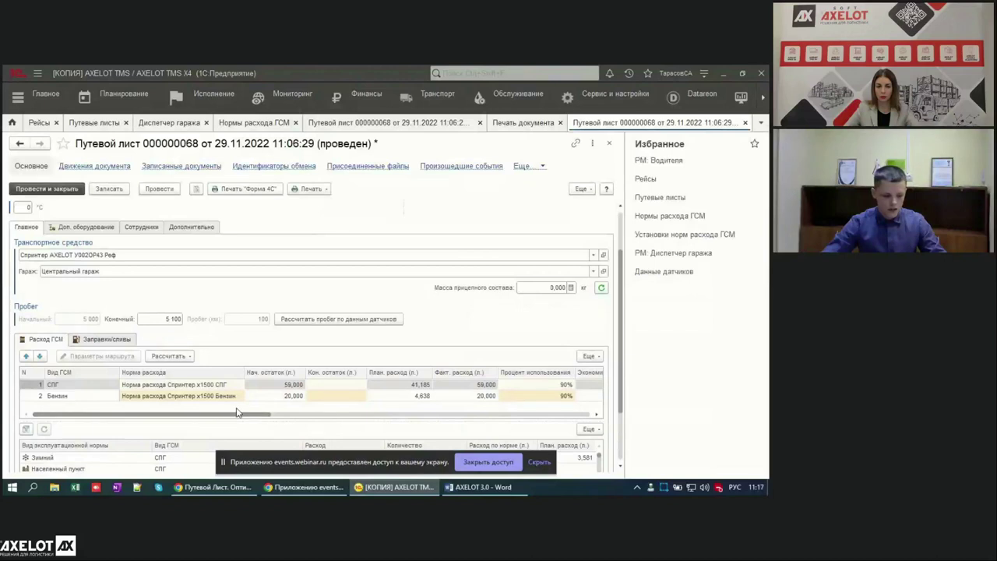
{"action": "scroll", "coordinate": [162, 387], "scroll_direction": "down", "scroll_amount": 2}
{"action": "scroll", "coordinate": [274, 394], "scroll_direction": "up", "scroll_amount": 2}
{"action": "left_click", "coordinate": [177, 356]}
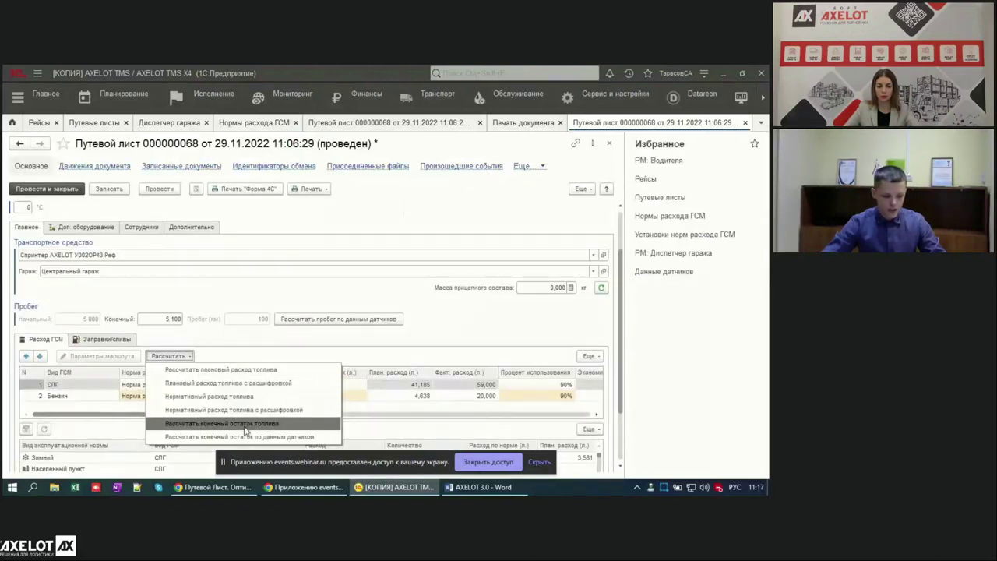
{"action": "left_click", "coordinate": [260, 427]}
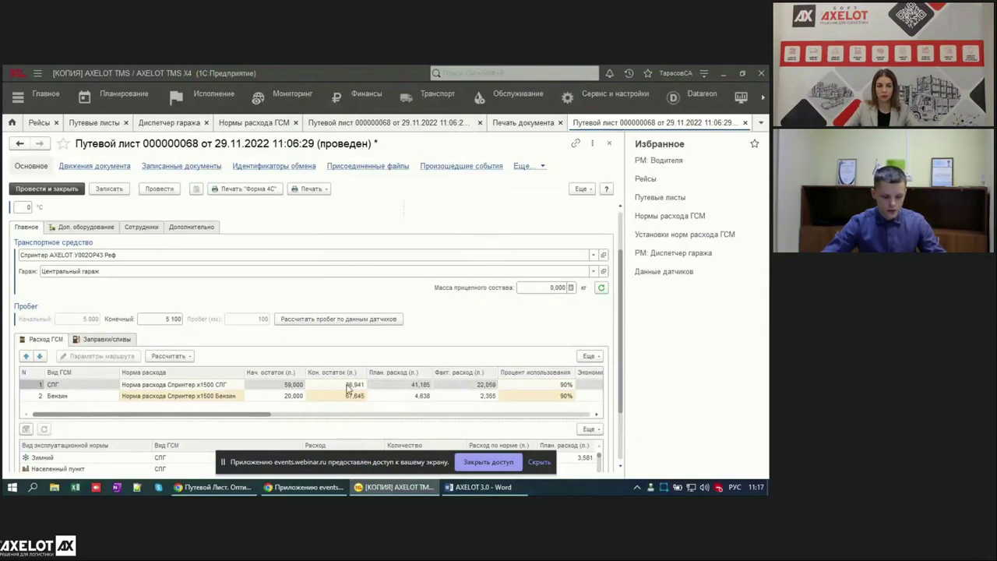
- Set the СПГ final balance to 35 litres
{"action": "left_click", "coordinate": [349, 387]}
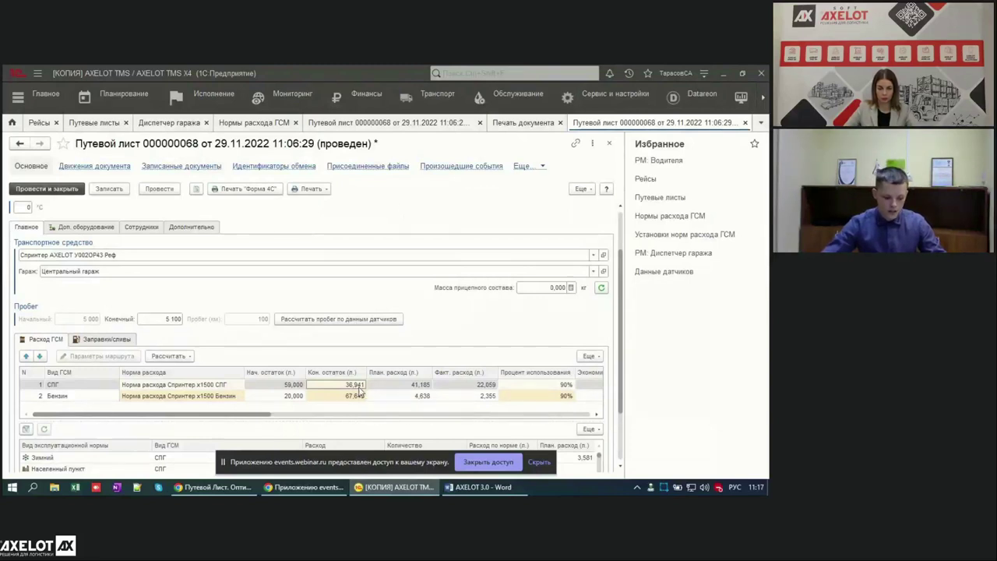
{"action": "double_click", "coordinate": [359, 387]}
{"action": "type", "text": "35"}
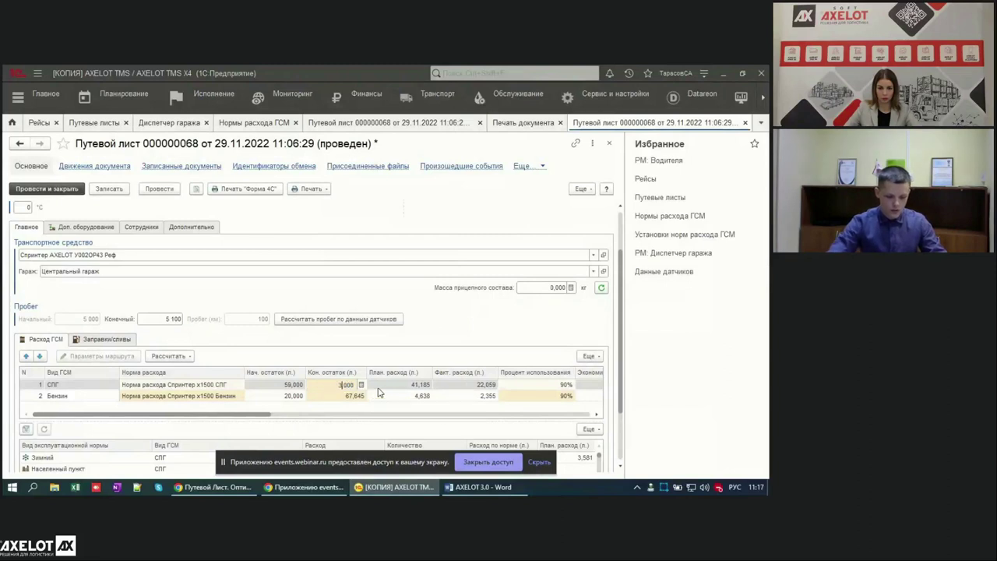
{"action": "key", "text": "Return"}
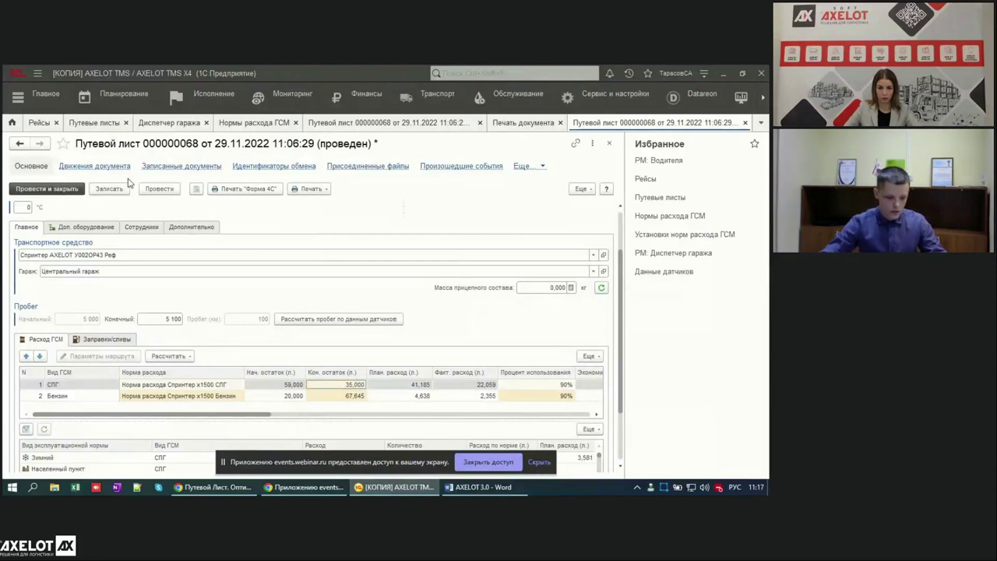
- Save the waybill and check the fuel economy or overrun column in its fuel consumption table
{"action": "key", "text": "ctrl+s"}
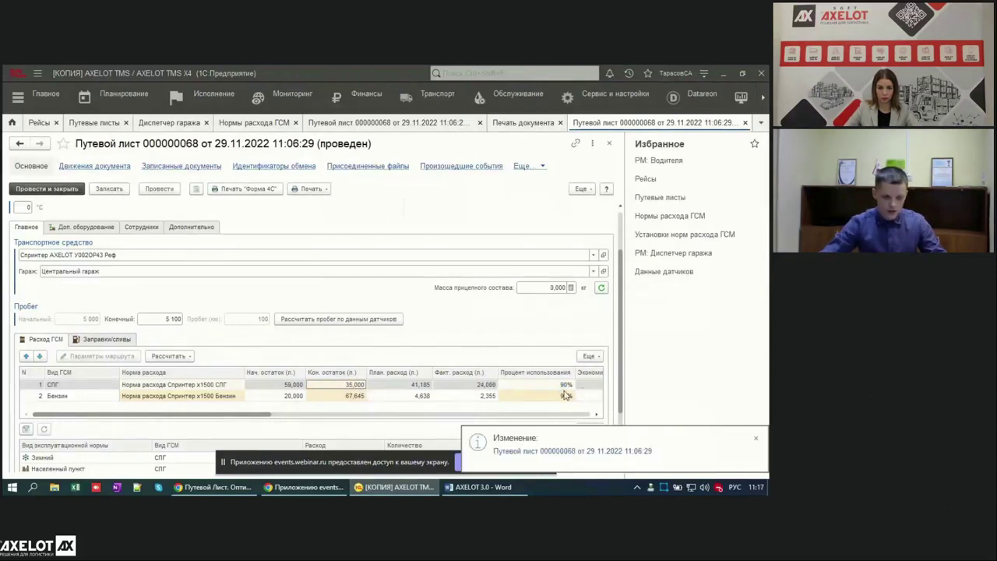
{"action": "left_click_drag", "start_coordinate": [212, 415], "coordinate": [113, 420]}
- Set the engine hours (Моточасы) of additional equipment Реф. 001 to 3 in mode Непрерывный and 2 in mode Дискретный
{"action": "scroll", "coordinate": [208, 342], "scroll_direction": "up", "scroll_amount": 2}
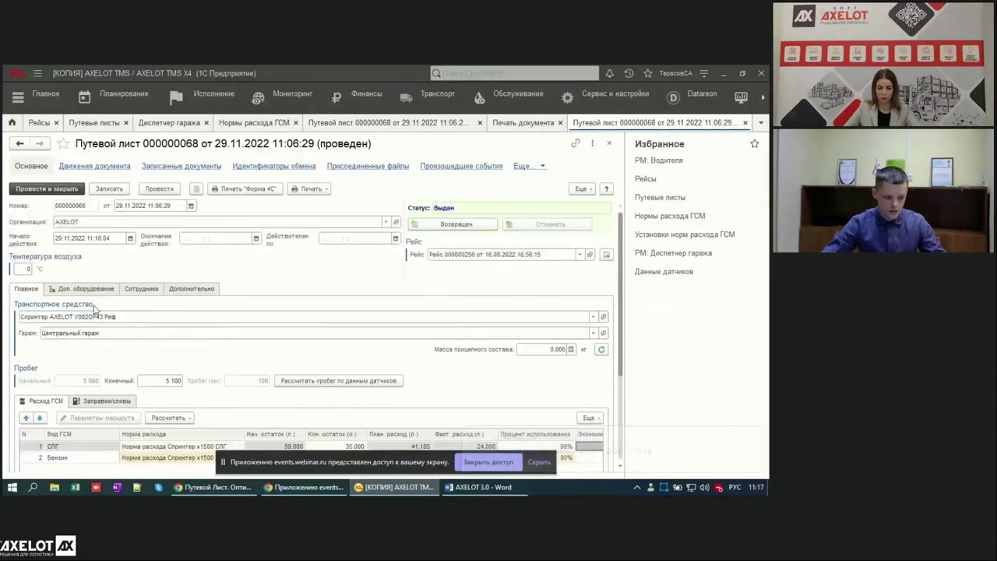
{"action": "left_click", "coordinate": [87, 288]}
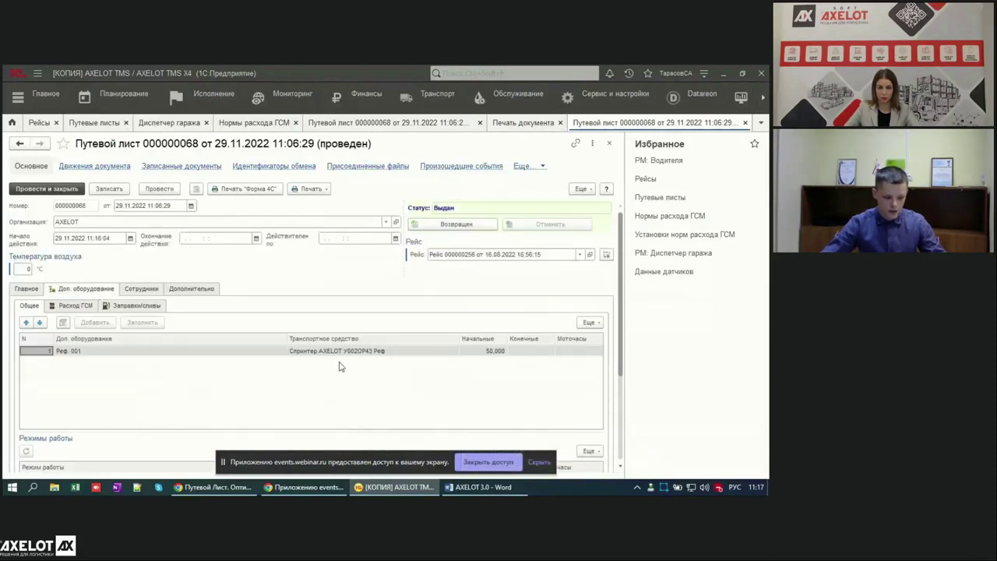
{"action": "scroll", "coordinate": [563, 376], "scroll_direction": "down", "scroll_amount": 3}
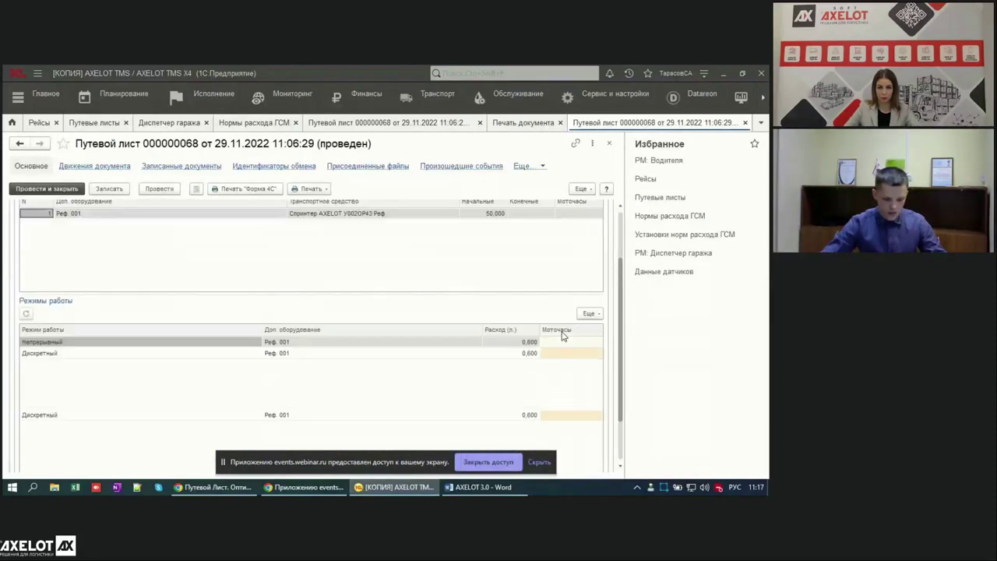
{"action": "left_click", "coordinate": [568, 345]}
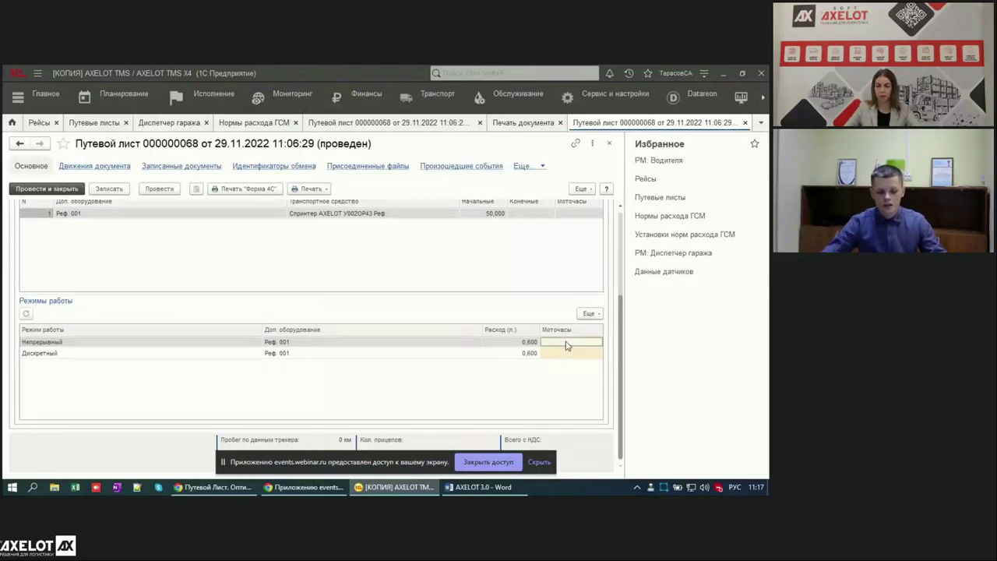
{"action": "type", "text": "3"}
{"action": "left_click", "coordinate": [574, 355]}
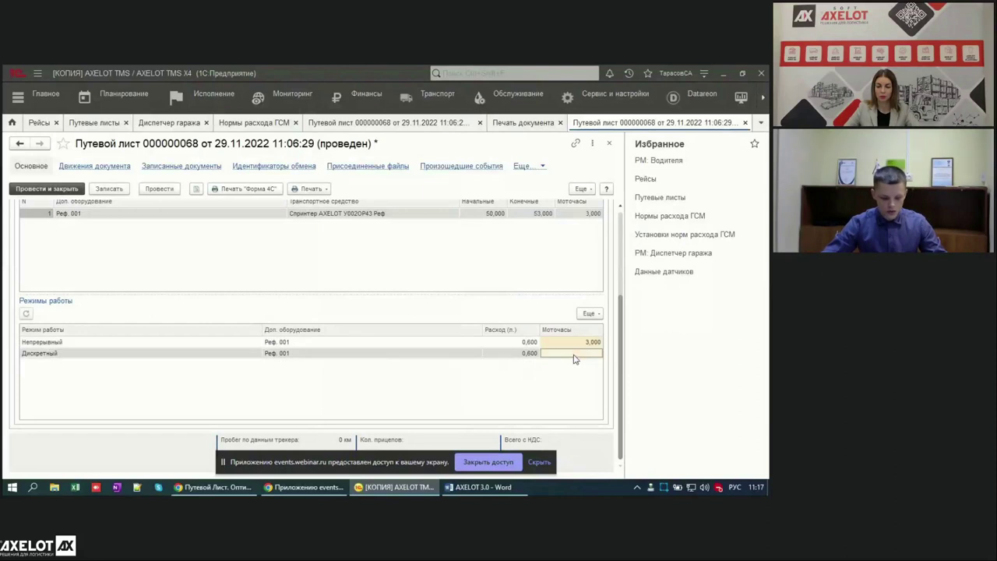
{"action": "type", "text": "2"}
{"action": "key", "text": "Return"}
- Calculate the normative fuel consumption (Нормативный расход топлива) of the additional equipment Реф. 001 and check its consumption by norm
{"action": "scroll", "coordinate": [472, 278], "scroll_direction": "up", "scroll_amount": 2}
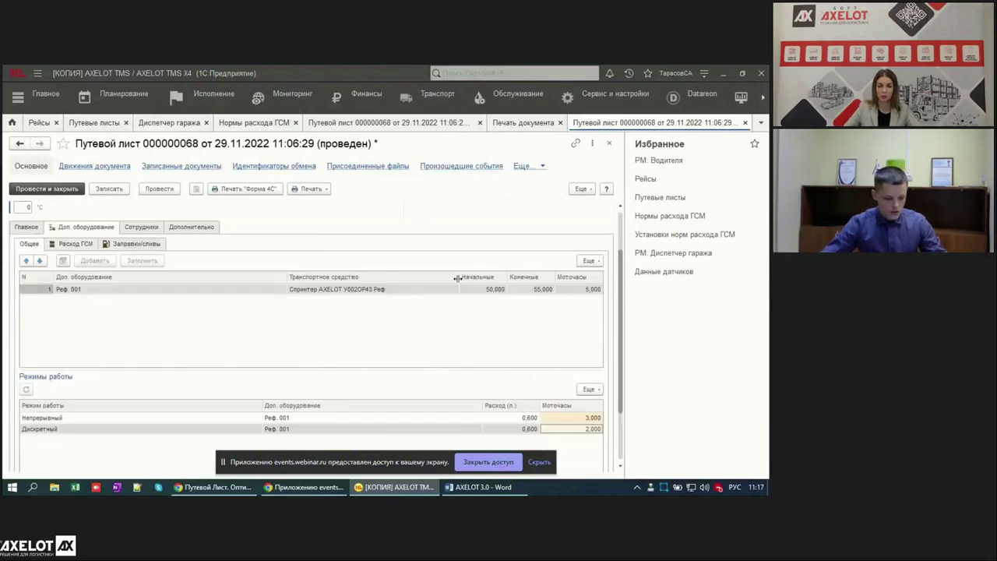
{"action": "left_click", "coordinate": [75, 244]}
{"action": "left_click", "coordinate": [187, 261]}
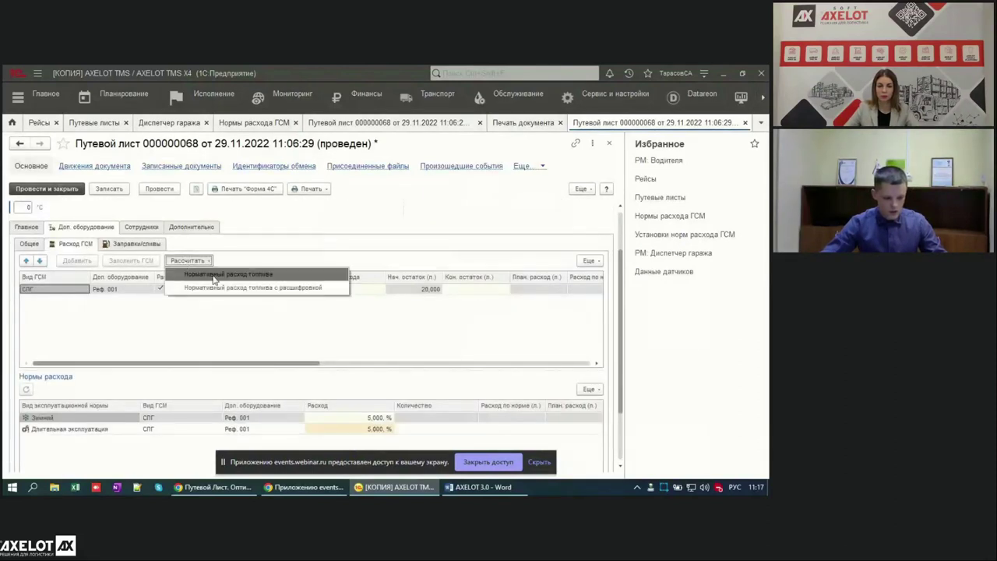
{"action": "left_click", "coordinate": [212, 275]}
{"action": "left_click_drag", "start_coordinate": [283, 367], "coordinate": [342, 367]}
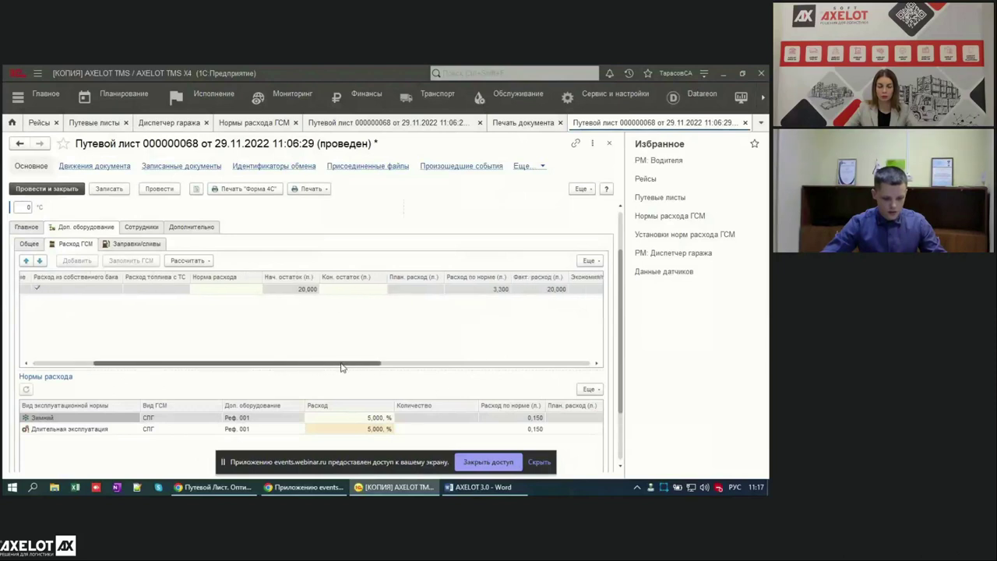
{"action": "left_click", "coordinate": [466, 291]}
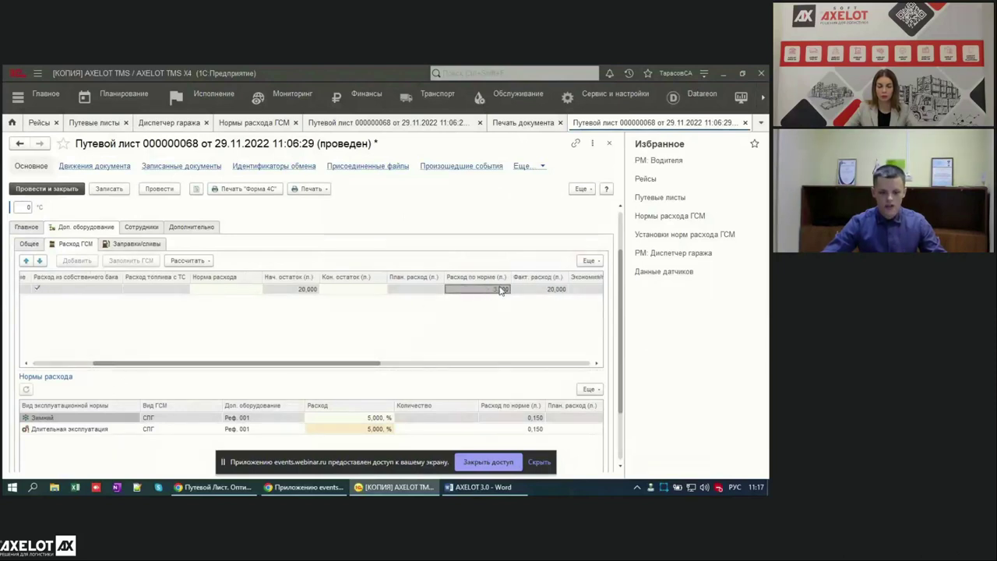
- Set the final СПГ balance of Реф. 001 to 17 litres and change the waybill's status to Возвращен
{"action": "double_click", "coordinate": [352, 289]}
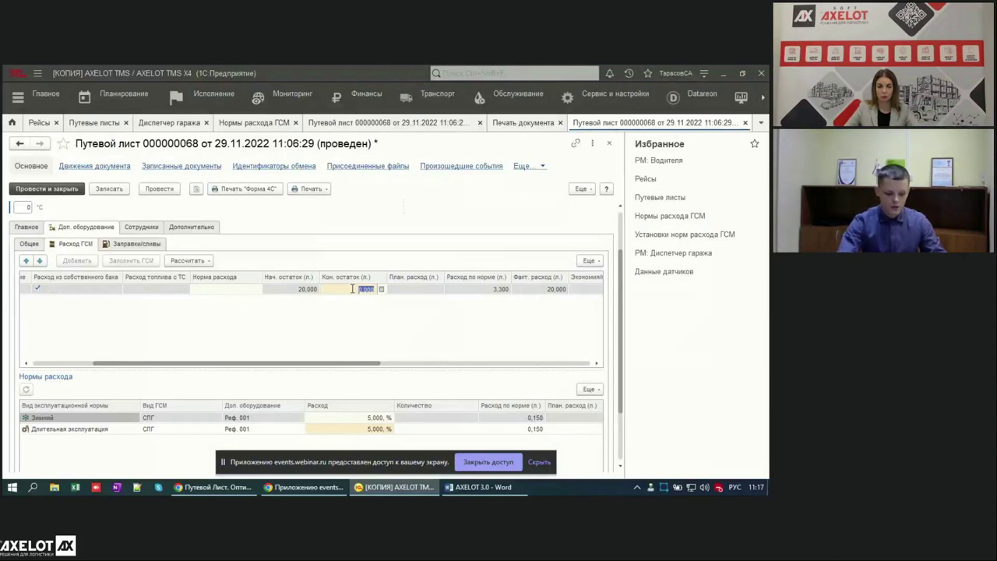
{"action": "type", "text": "17"}
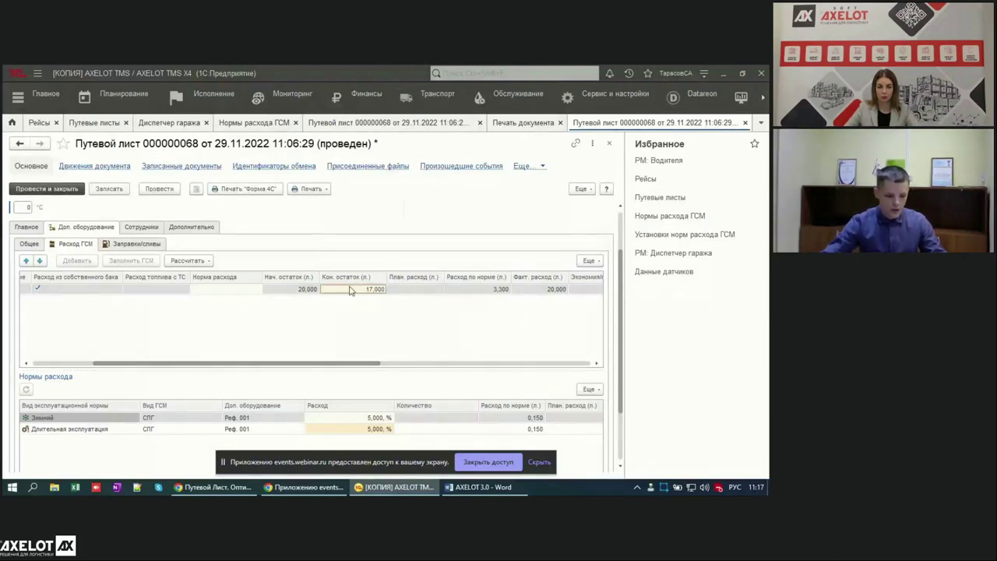
{"action": "scroll", "coordinate": [306, 353], "scroll_direction": "up", "scroll_amount": 1}
{"action": "left_click", "coordinate": [470, 226]}
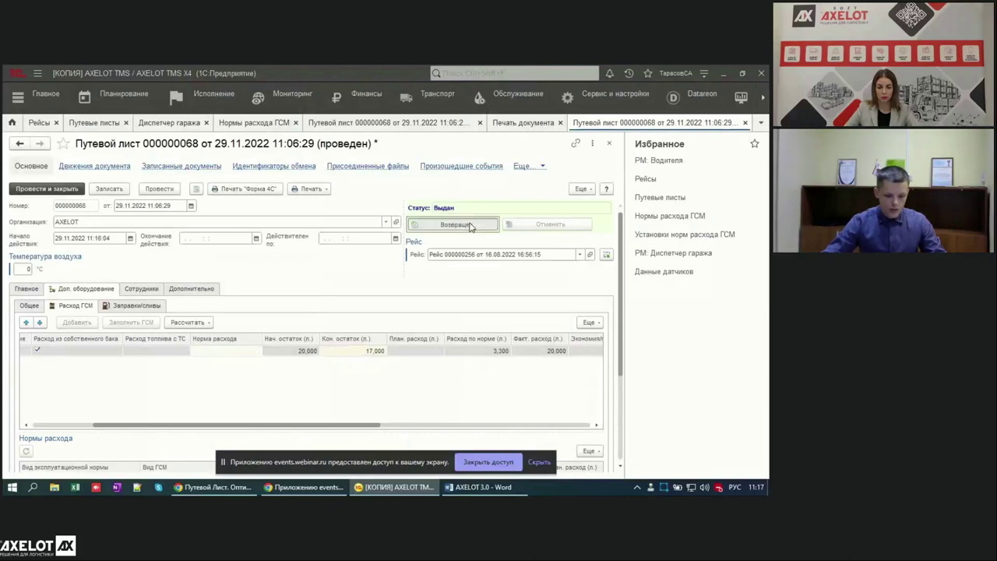
{"action": "left_click", "coordinate": [443, 295]}
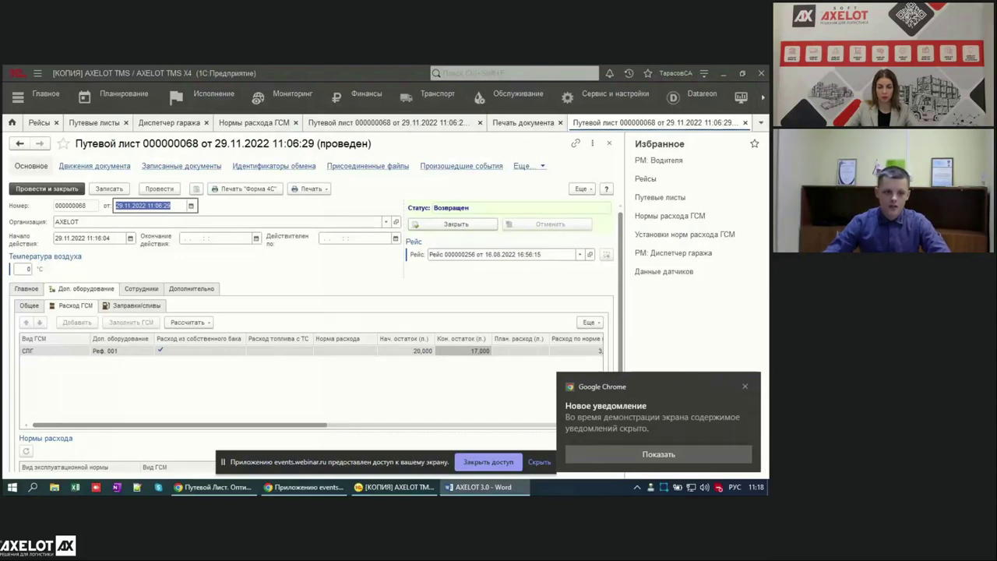
- Generate the vehicle's normative fuel consumption calculation with a breakdown (Нормативный расход топлива с расшифровкой)
{"action": "left_click", "coordinate": [38, 291]}
{"action": "scroll", "coordinate": [237, 321], "scroll_direction": "down", "scroll_amount": 2}
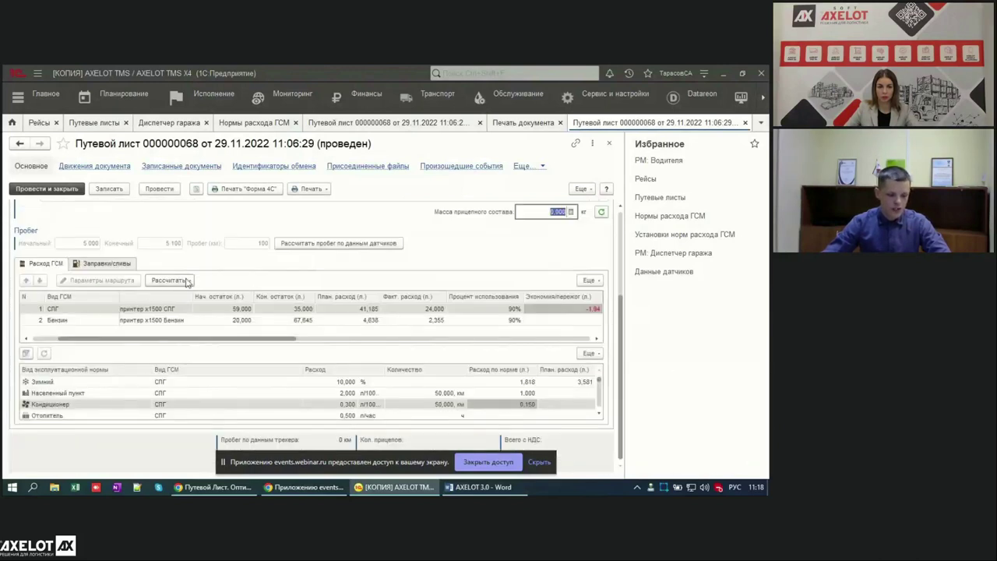
{"action": "left_click", "coordinate": [179, 281]}
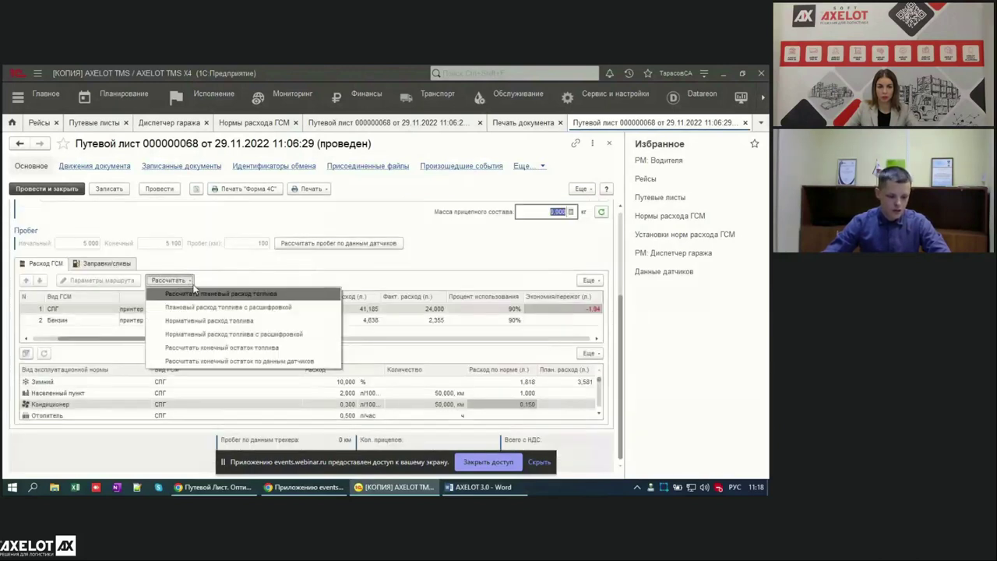
{"action": "left_click", "coordinate": [217, 336]}
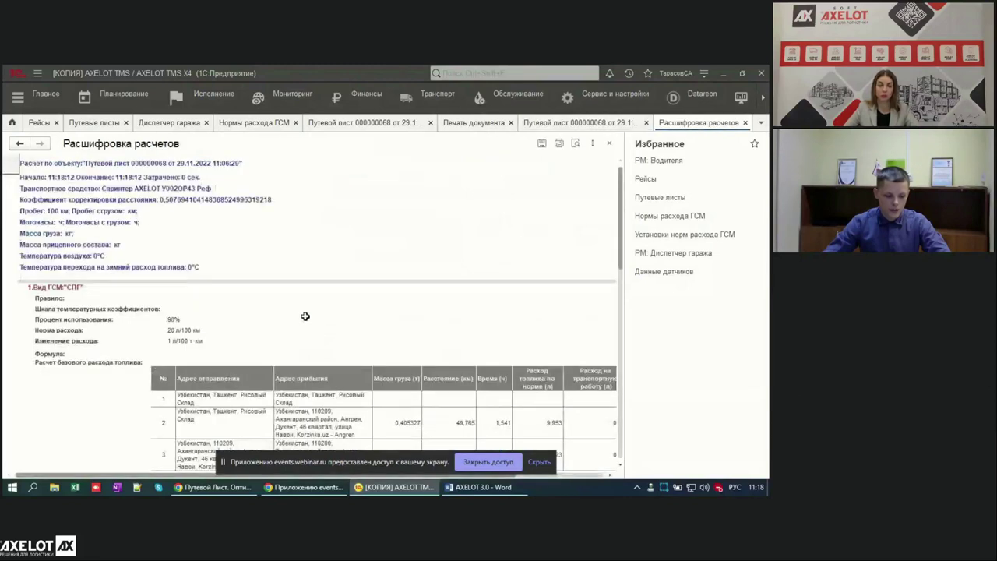
- Examine the СПГ section of the calculation breakdown: consumption norm, base consumption per route leg and surcharges
{"action": "left_click", "coordinate": [69, 288]}
{"action": "left_click", "coordinate": [181, 330]}
{"action": "left_click", "coordinate": [74, 330]}
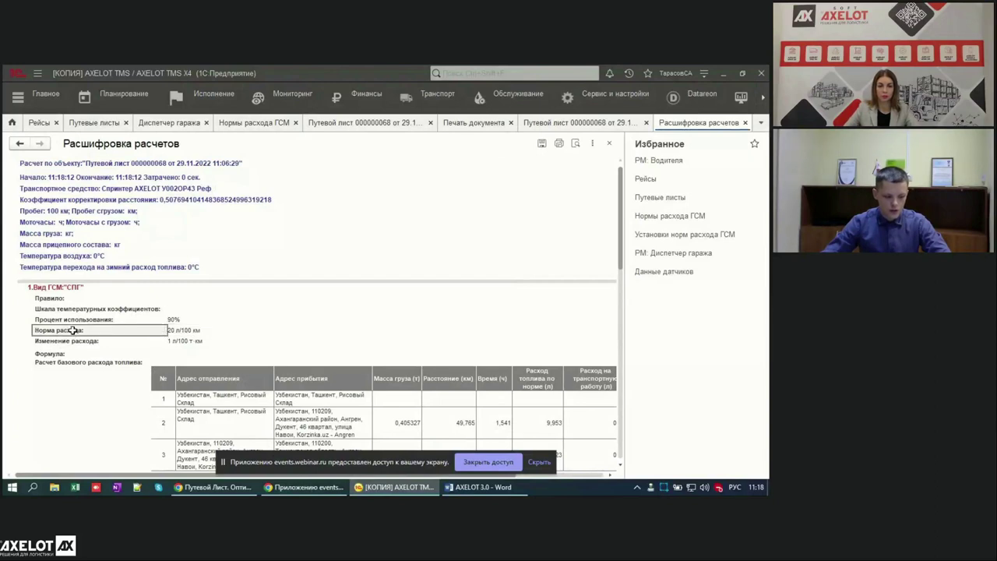
{"action": "scroll", "coordinate": [204, 330], "scroll_direction": "down", "scroll_amount": 1}
{"action": "scroll", "coordinate": [204, 330], "scroll_direction": "down", "scroll_amount": 3}
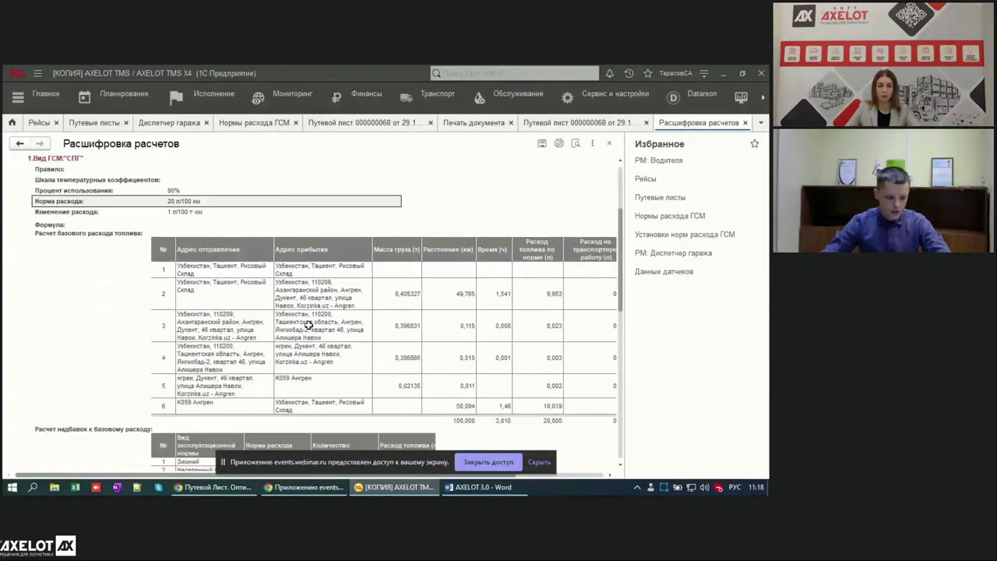
{"action": "scroll", "coordinate": [314, 447], "scroll_direction": "right", "scroll_amount": 3}
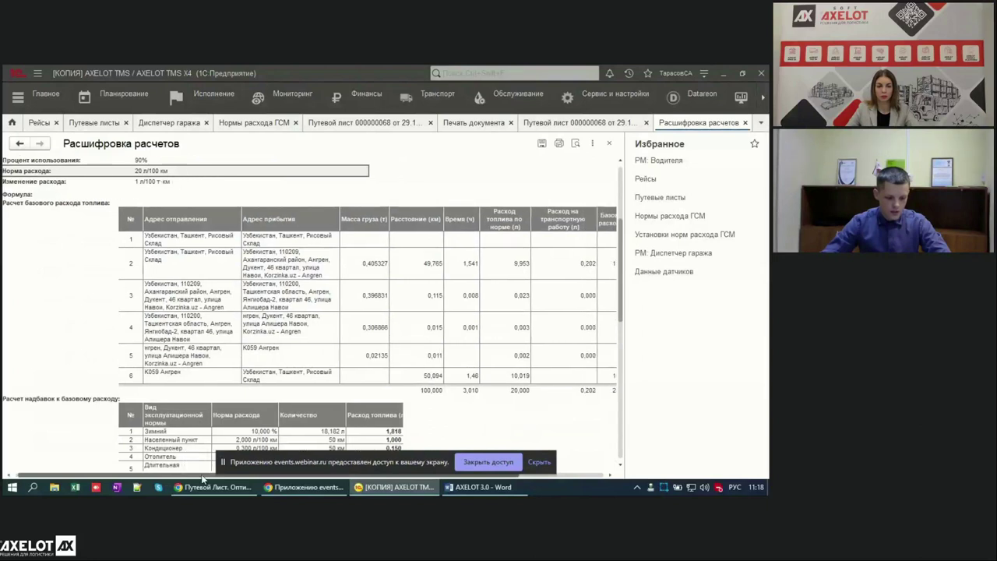
{"action": "left_click", "coordinate": [577, 262]}
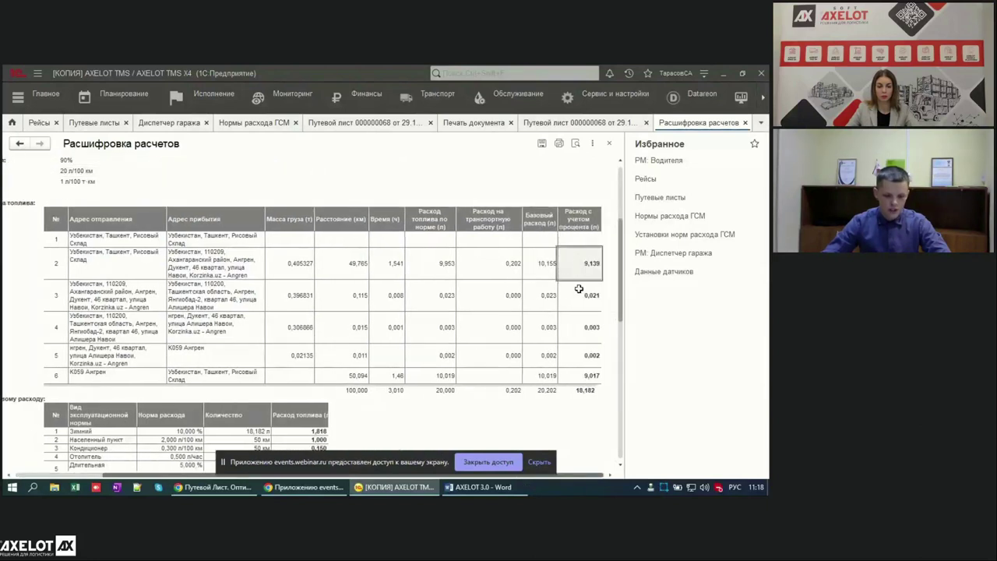
{"action": "scroll", "coordinate": [577, 287], "scroll_direction": "down", "scroll_amount": 1}
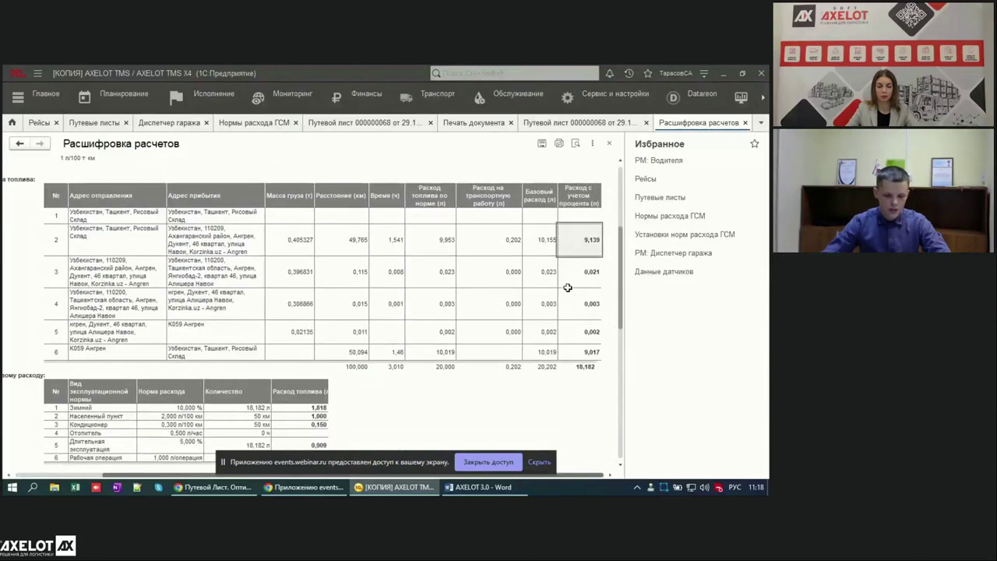
{"action": "left_click", "coordinate": [585, 366]}
{"action": "scroll", "coordinate": [304, 421], "scroll_direction": "down", "scroll_amount": 5}
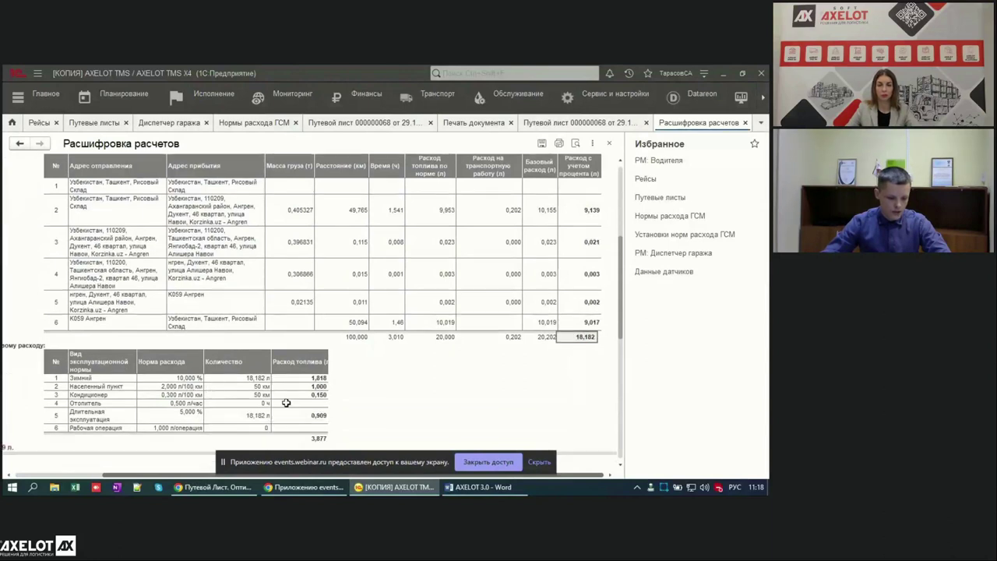
{"action": "left_click", "coordinate": [315, 302]}
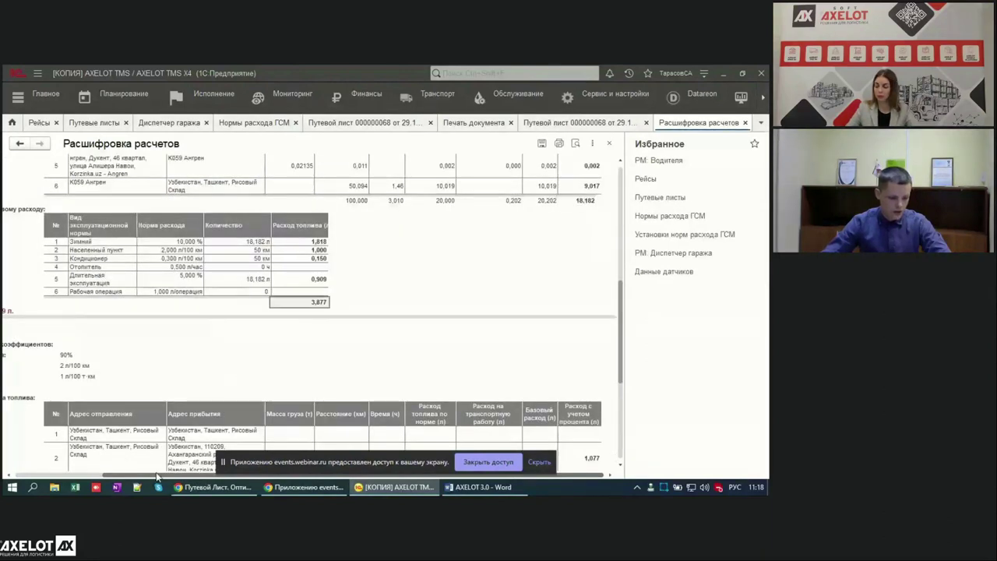
- Examine the Бензин section of the breakdown, including base consumption adjusted by usage percentage and the surcharges
{"action": "left_click_drag", "start_coordinate": [159, 474], "coordinate": [66, 476]}
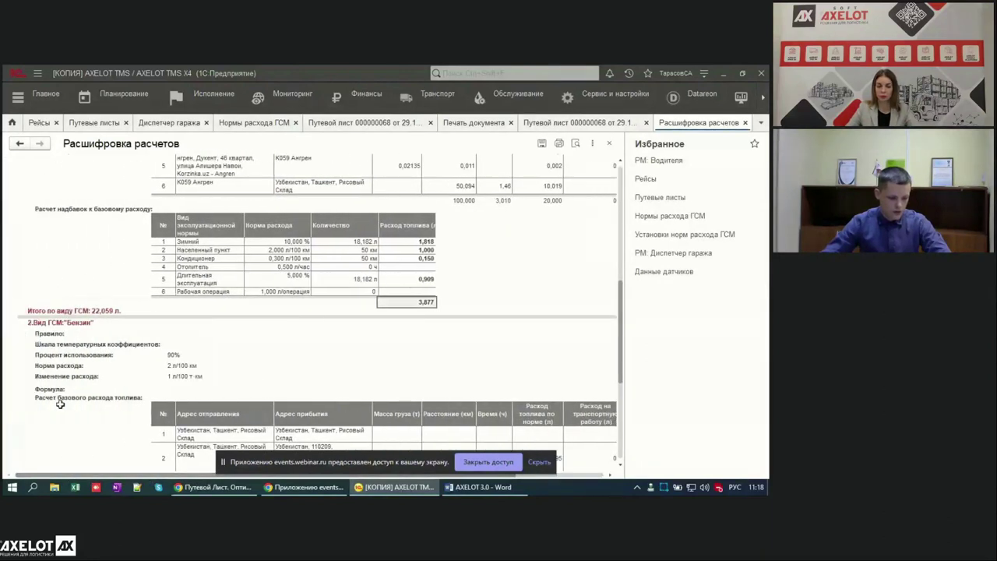
{"action": "left_click", "coordinate": [81, 321]}
{"action": "scroll", "coordinate": [82, 321], "scroll_direction": "down", "scroll_amount": 5}
{"action": "left_click_drag", "start_coordinate": [141, 475], "coordinate": [234, 477]}
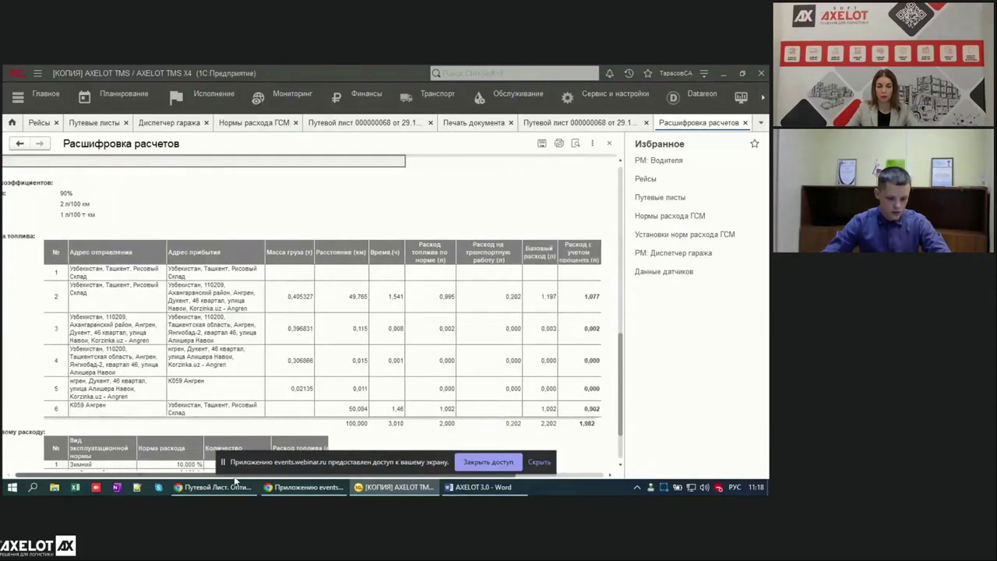
{"action": "left_click", "coordinate": [581, 418]}
{"action": "scroll", "coordinate": [576, 415], "scroll_direction": "down", "scroll_amount": 1}
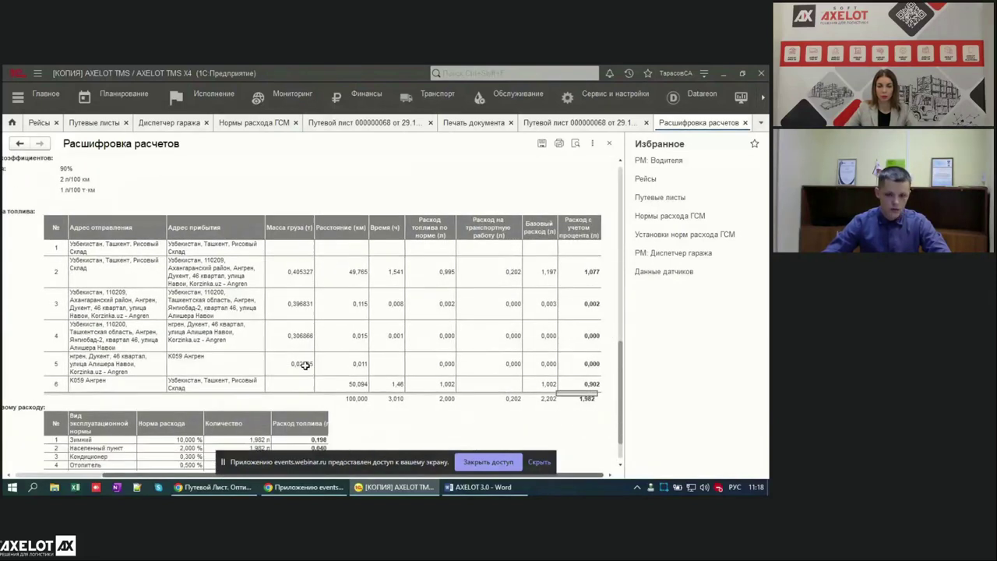
{"action": "scroll", "coordinate": [232, 369], "scroll_direction": "down", "scroll_amount": 2}
{"action": "scroll", "coordinate": [320, 327], "scroll_direction": "down", "scroll_amount": 4}
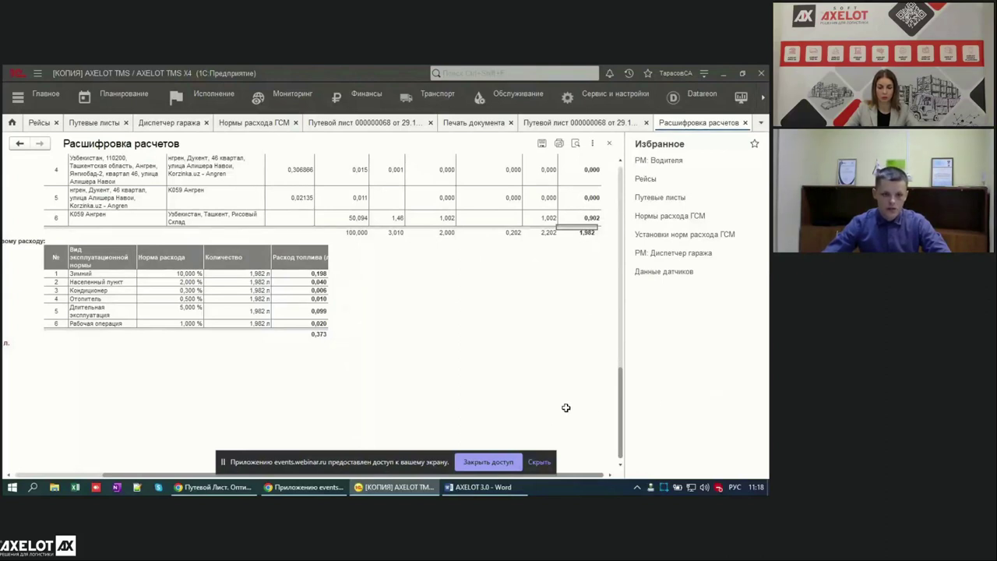
{"action": "left_click", "coordinate": [537, 463]}
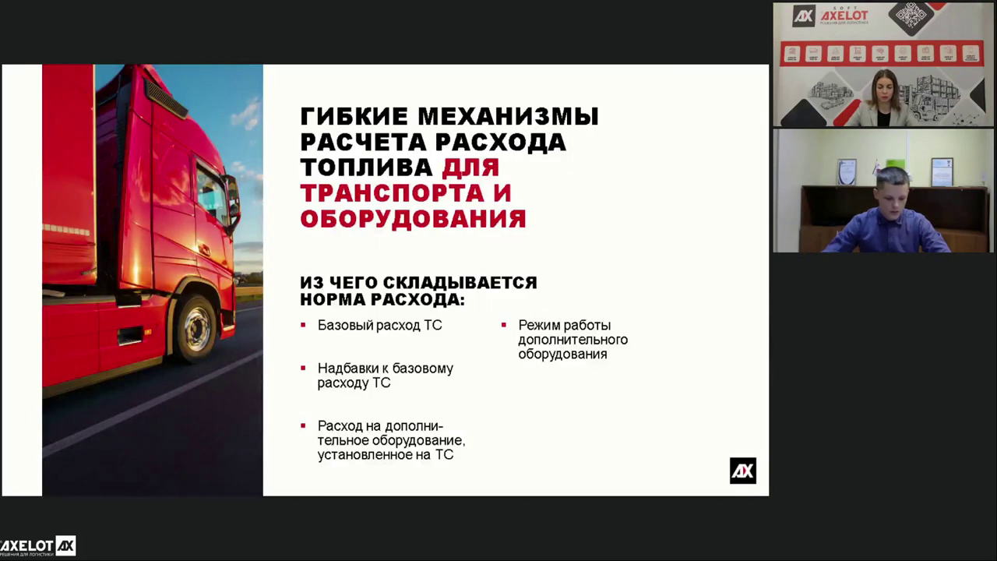